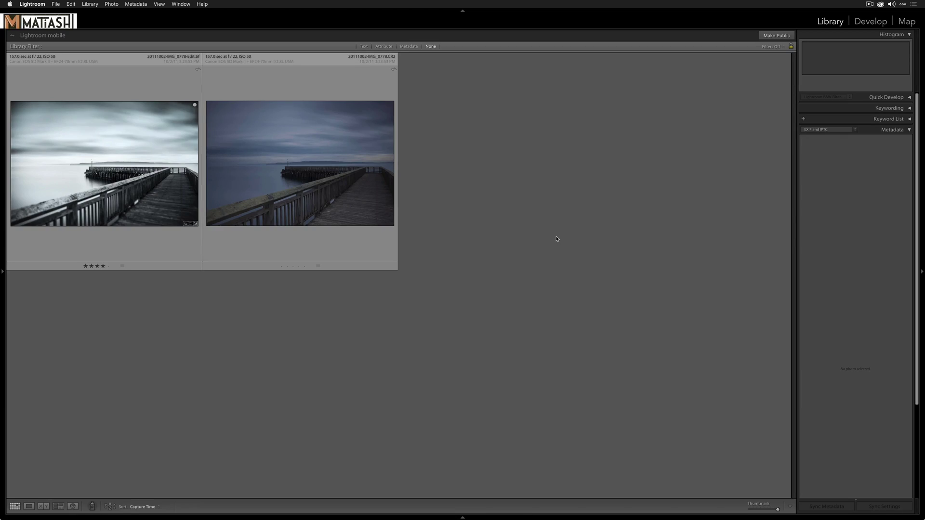
Open the four-star black-and-white pier TIF in Loupe view.
{"action": "double_click", "coordinate": [119, 187]}
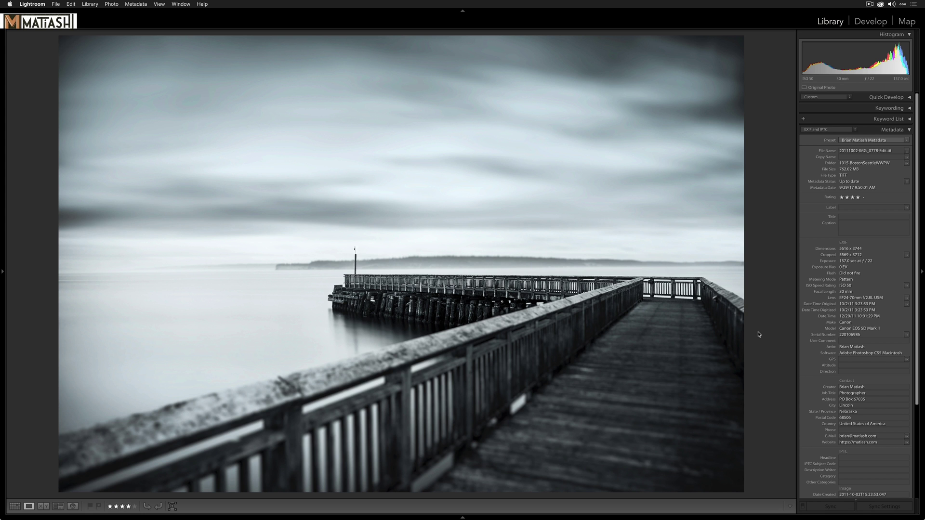
Step between the edited pier TIFF and the original dark colour CR2 raw to compare them.
{"action": "key", "text": "Left"}
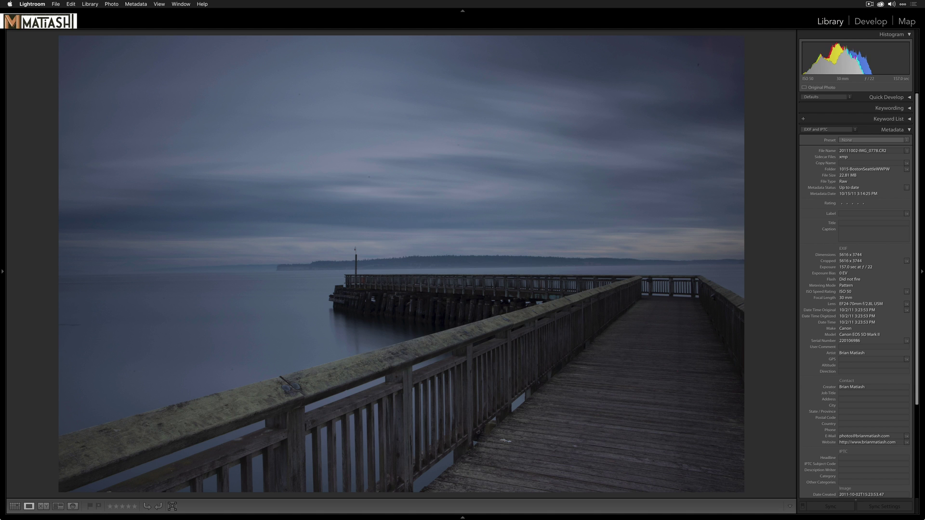
{"action": "key", "text": "Right"}
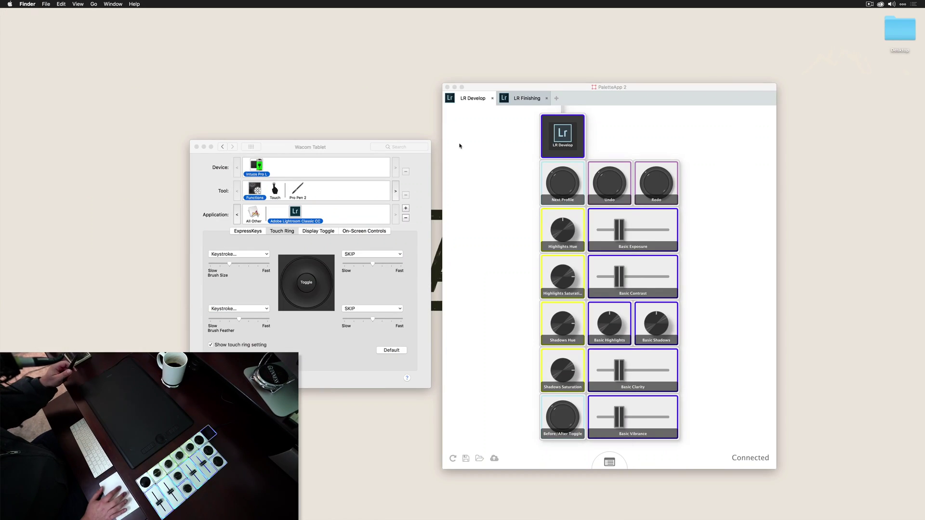
Bring the Wacom Tablet preferences window forward to review Lightroom's touch ring settings.
{"action": "left_click", "coordinate": [358, 152]}
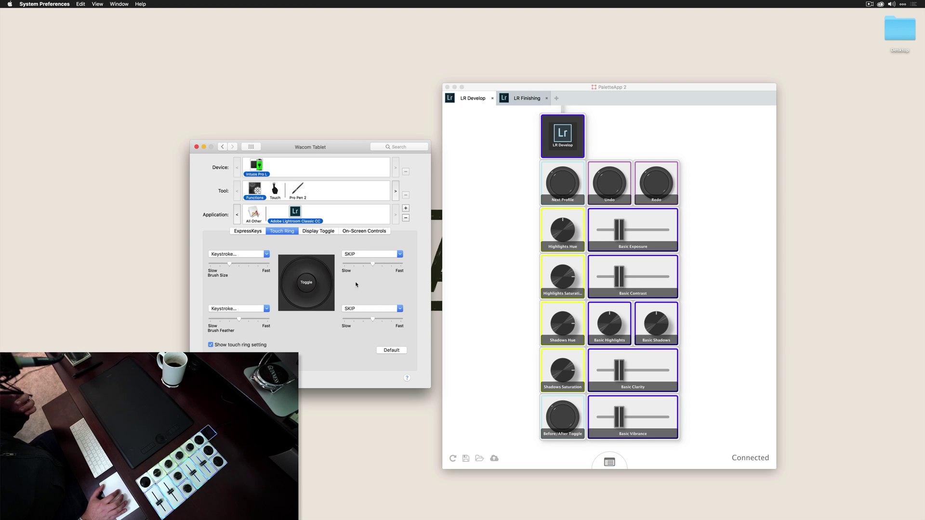
Show Lightroom Classic's Pro Pen 2 button settings (Undo, Option modifier), then return to PaletteApp 2.
{"action": "left_click", "coordinate": [298, 191]}
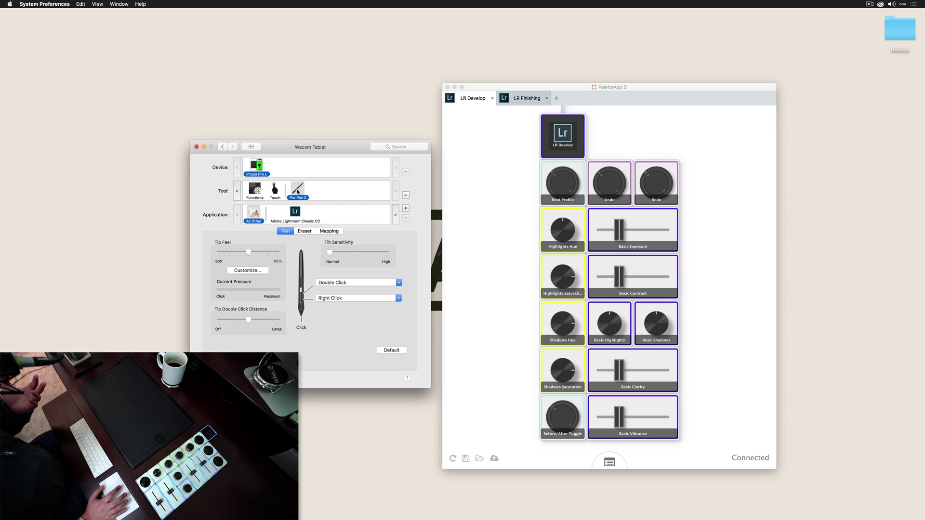
{"action": "left_click", "coordinate": [296, 212]}
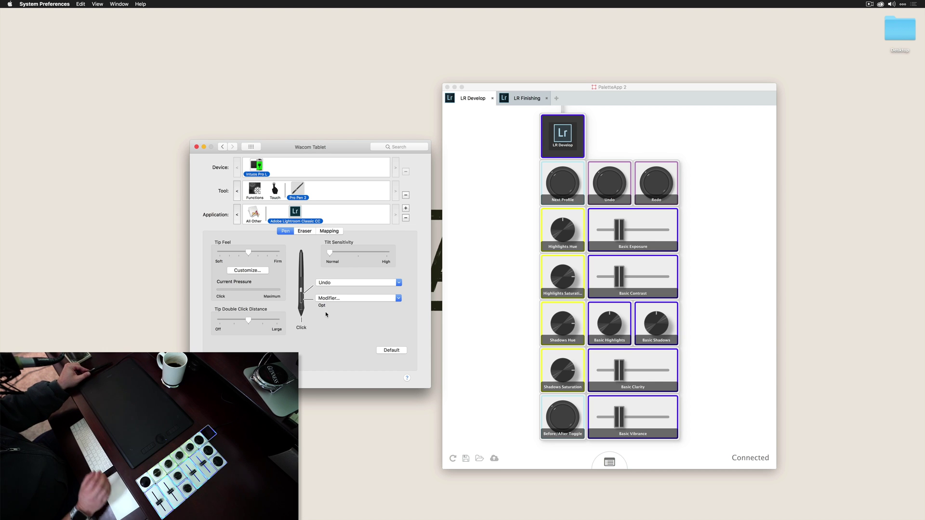
{"action": "left_click", "coordinate": [477, 265]}
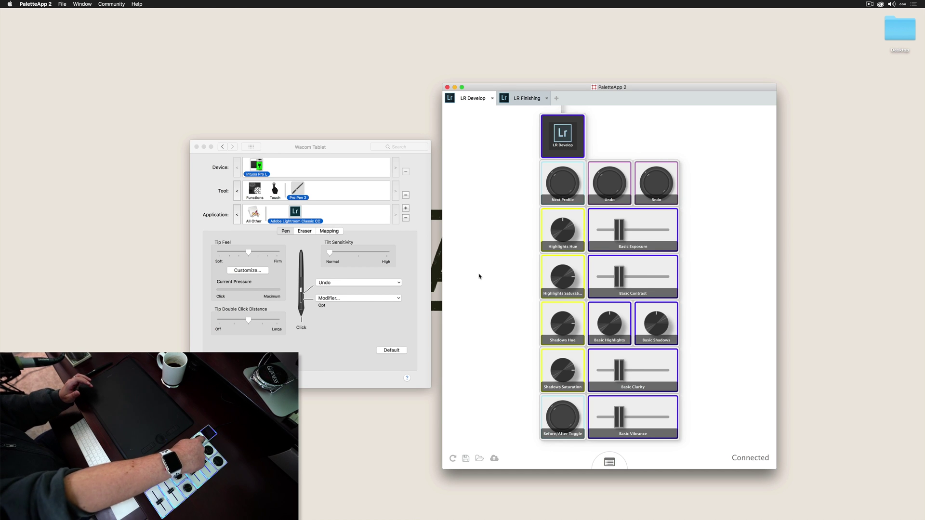
Switch PaletteApp 2 to the LR Finishing profile layout.
{"action": "left_click", "coordinate": [521, 104]}
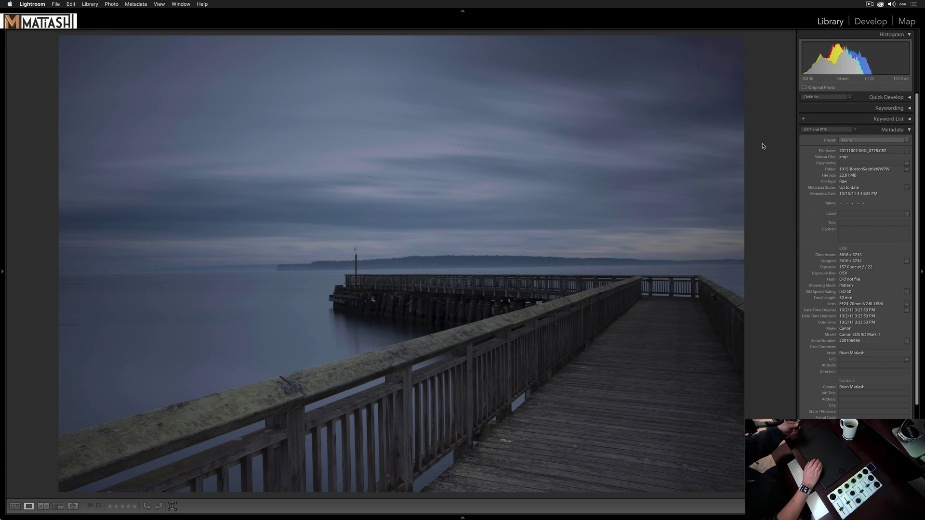
In Develop, sample white balance from the sky for Temp 9,100 and Tint +19.
{"action": "left_click", "coordinate": [871, 21]}
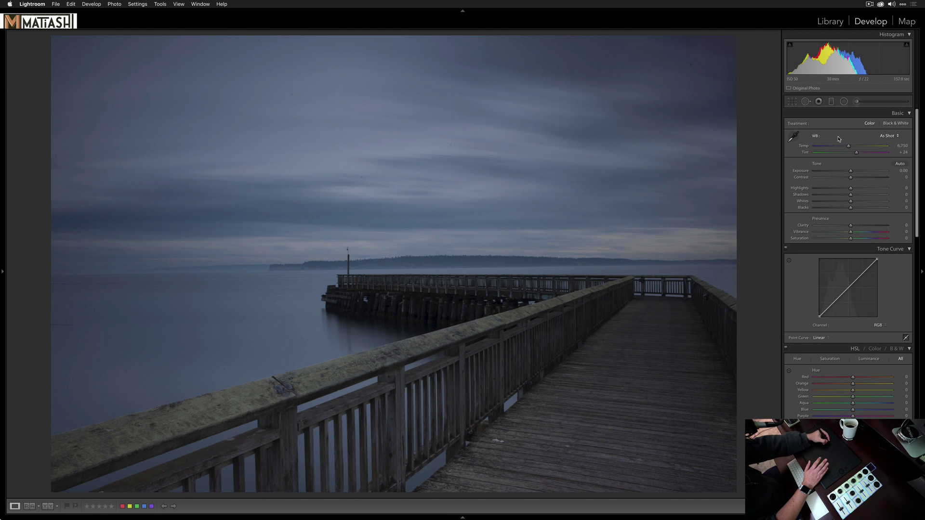
{"action": "left_click", "coordinate": [793, 137]}
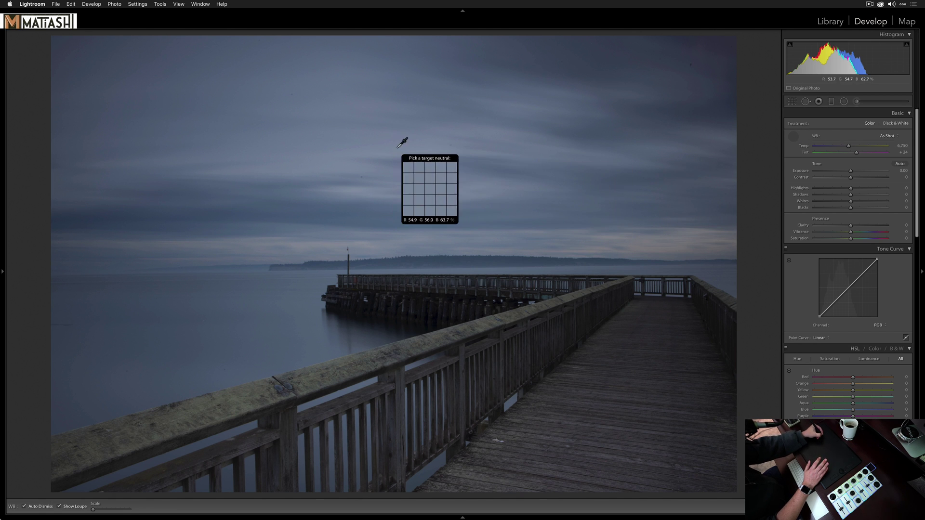
{"action": "left_click", "coordinate": [419, 166]}
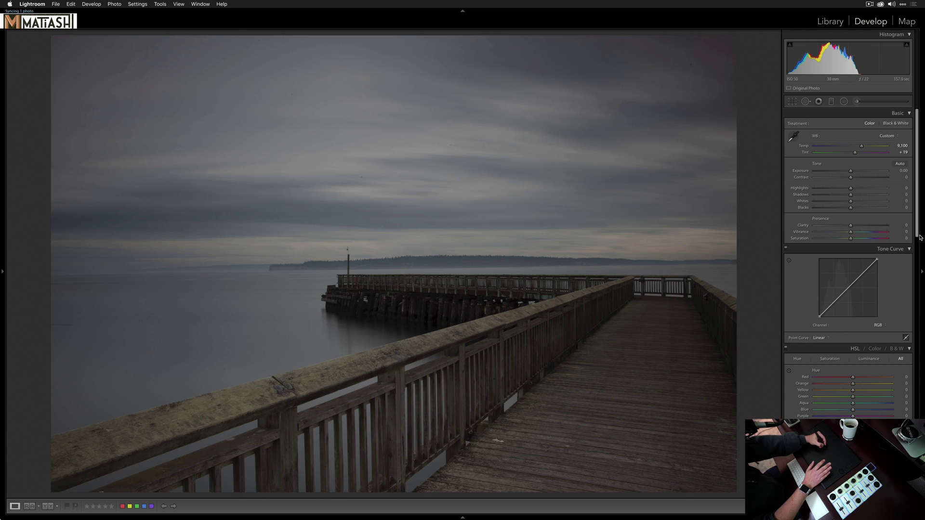
Enable lens profile corrections for the Canon EF 24-70mm f/2.8L USM.
{"action": "scroll", "coordinate": [874, 384], "scroll_direction": "down", "scroll_amount": 15}
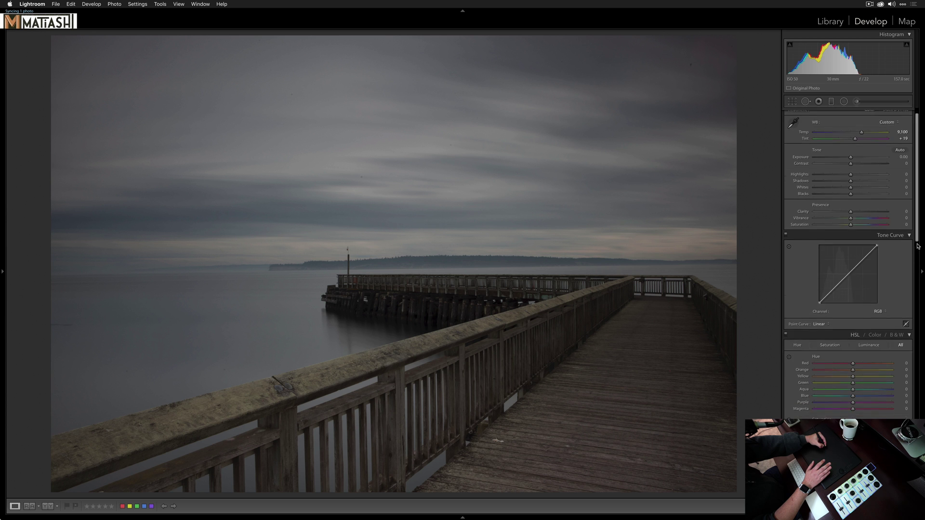
{"action": "left_click", "coordinate": [820, 332]}
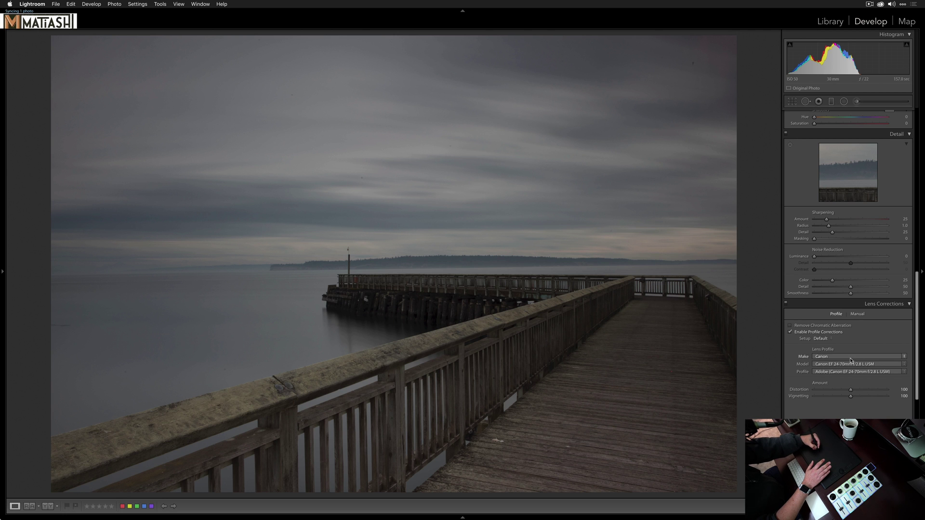
{"action": "scroll", "coordinate": [918, 129], "scroll_direction": "up", "scroll_amount": 10}
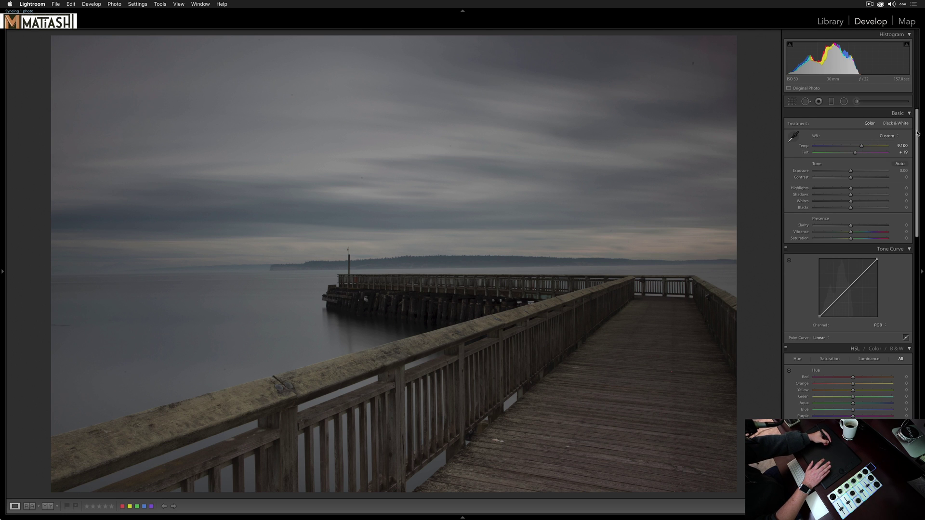
{"action": "left_click", "coordinate": [806, 102]}
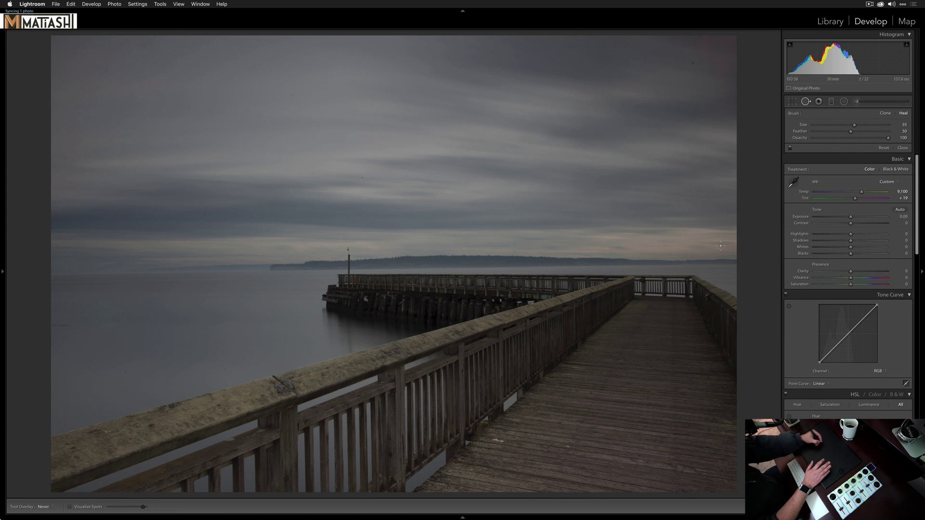
Heal the five sky dust spots using Visualize Spots and a Heal brush shrunk to 39.
{"action": "left_click", "coordinate": [70, 507]}
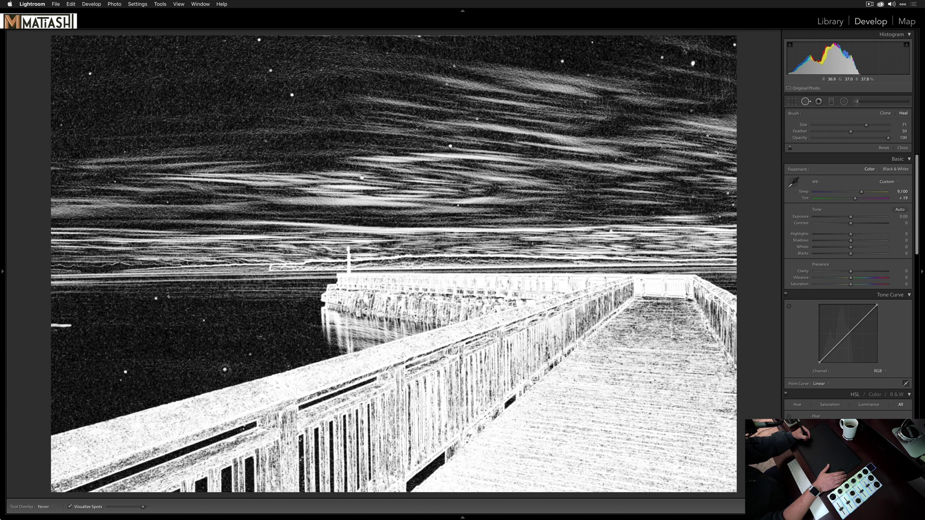
{"action": "key", "text": "bracketleft"}
{"action": "key", "text": "bracketleft"}
{"action": "key", "text": "bracketleft"}
{"action": "key", "text": "bracketleft"}
{"action": "left_click", "coordinate": [225, 370]}
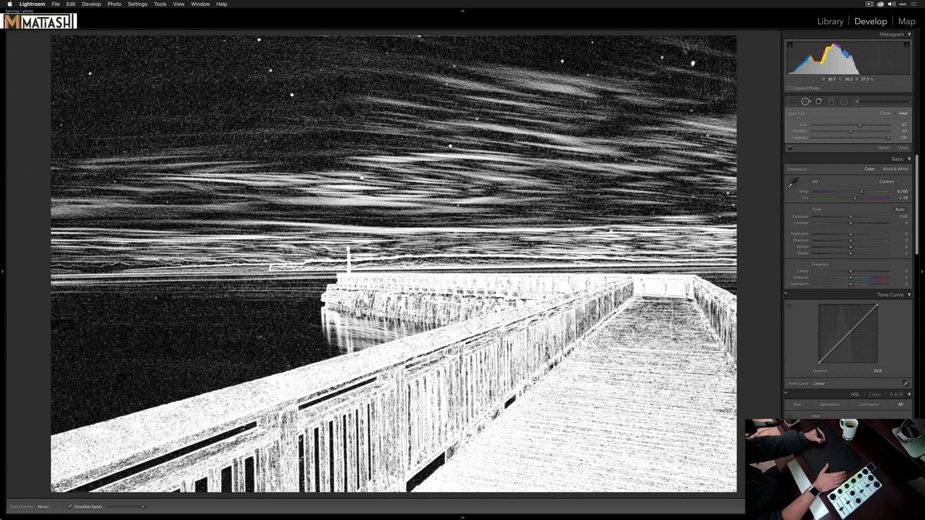
{"action": "left_click", "coordinate": [693, 63]}
{"action": "left_click", "coordinate": [562, 61]}
{"action": "left_click", "coordinate": [292, 95]}
{"action": "left_click", "coordinate": [90, 74]}
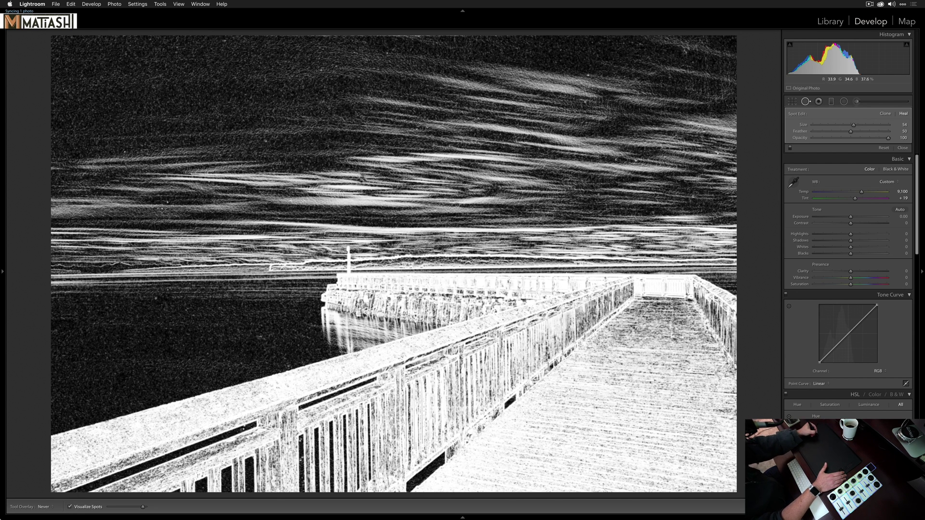
{"action": "key", "text": "bracketleft"}
{"action": "key", "text": "bracketleft"}
{"action": "key", "text": "bracketleft"}
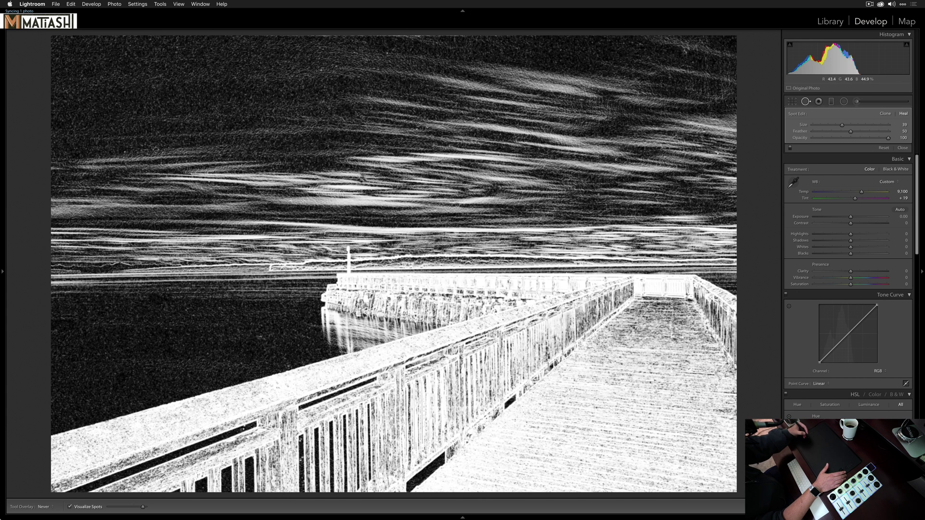
{"action": "left_click", "coordinate": [71, 507]}
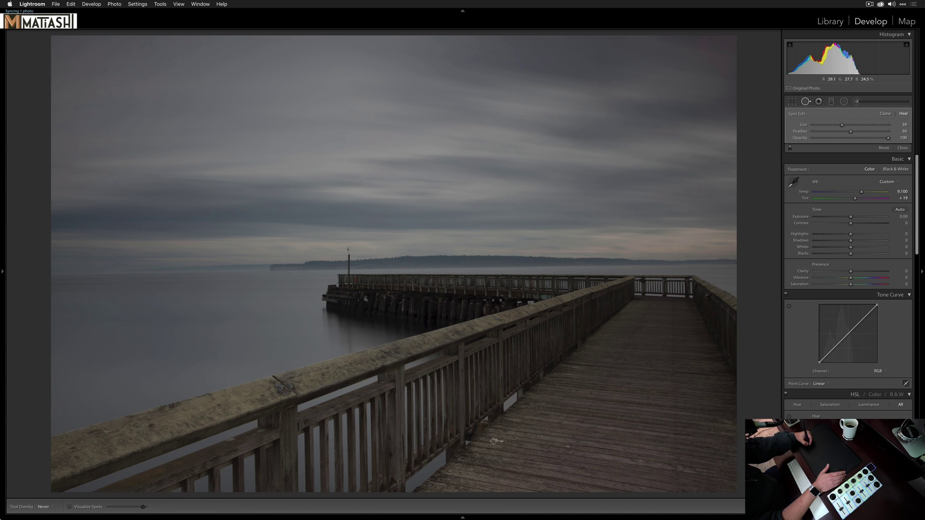
Paint out the blemish on the boardwalk planks with the Heal brush.
{"action": "left_click_drag", "start_coordinate": [502, 443], "coordinate": [503, 442]}
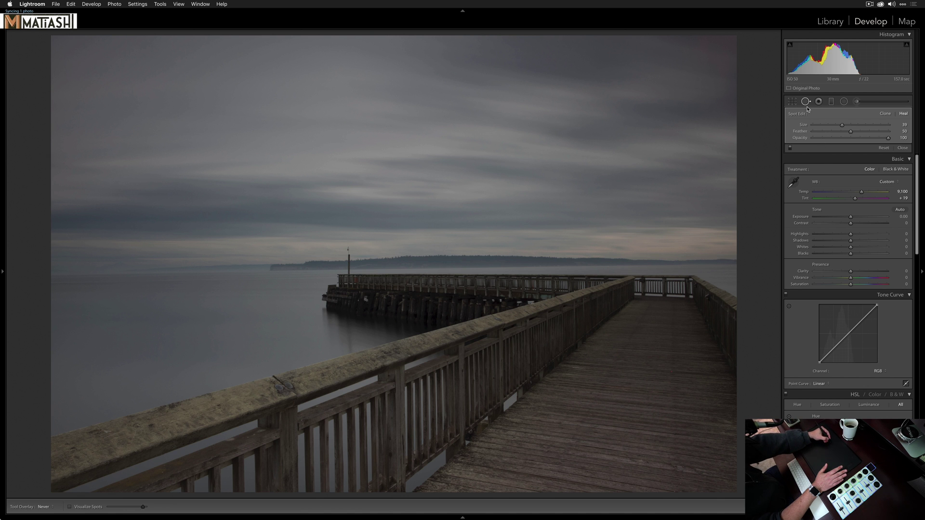
Straighten the pier photo by 0.79° with Original aspect ratio and commit the crop.
{"action": "left_click", "coordinate": [792, 102]}
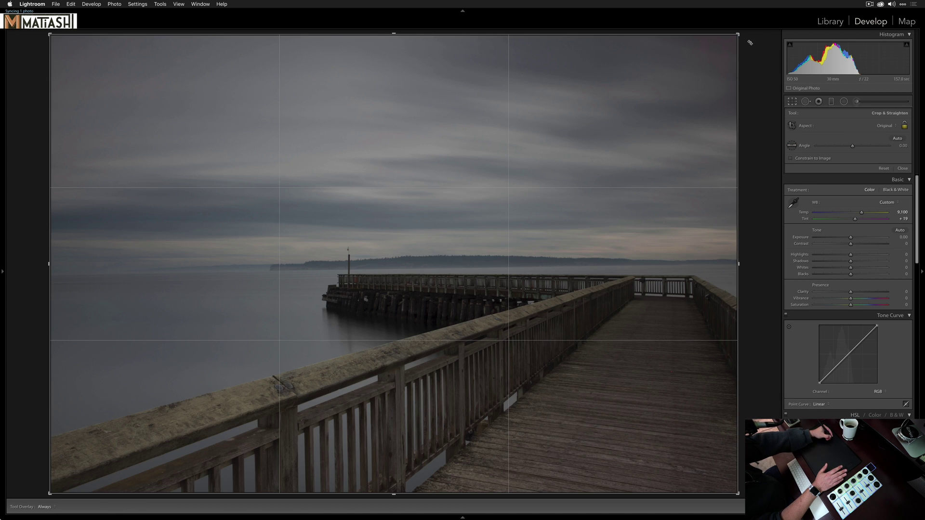
{"action": "left_click_drag", "start_coordinate": [749, 37], "coordinate": [756, 42]}
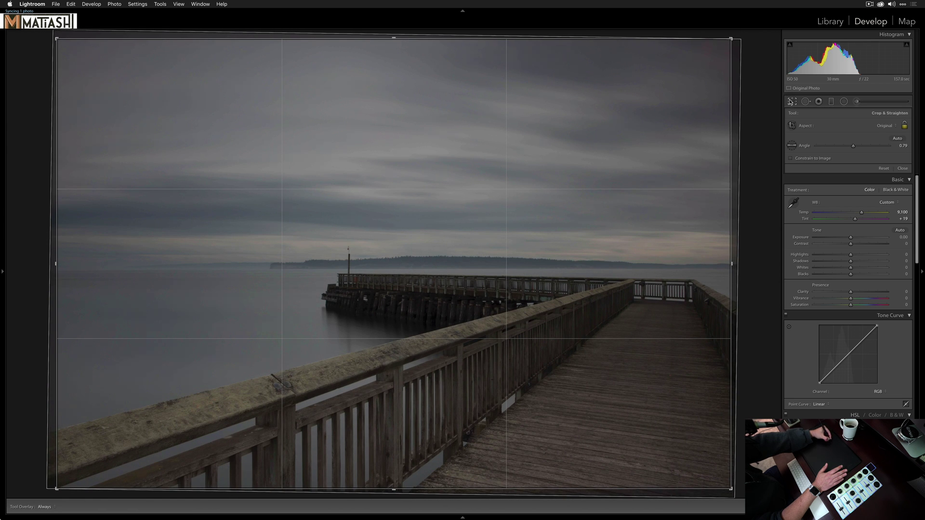
{"action": "key", "text": "Return"}
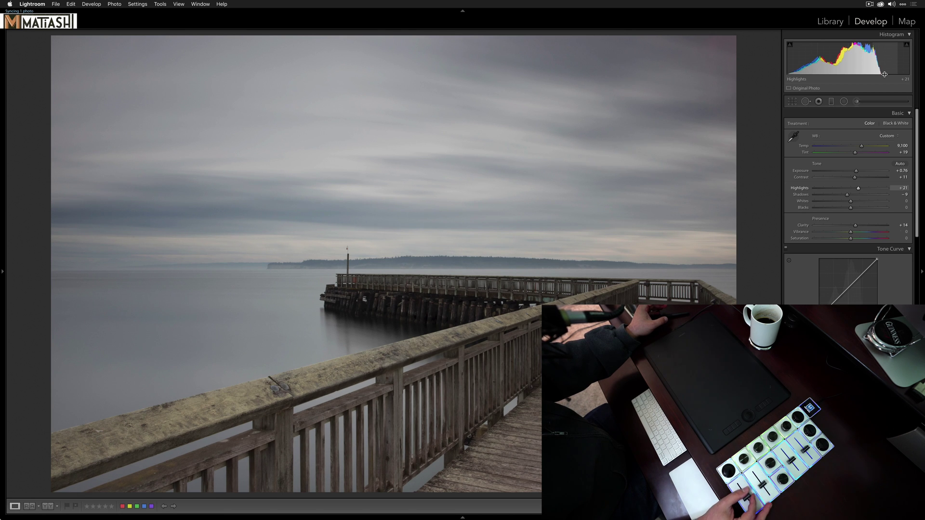
Raise Vibrance to +14 and Whites to +67, then compare against the before view.
{"action": "key", "text": "equal"}
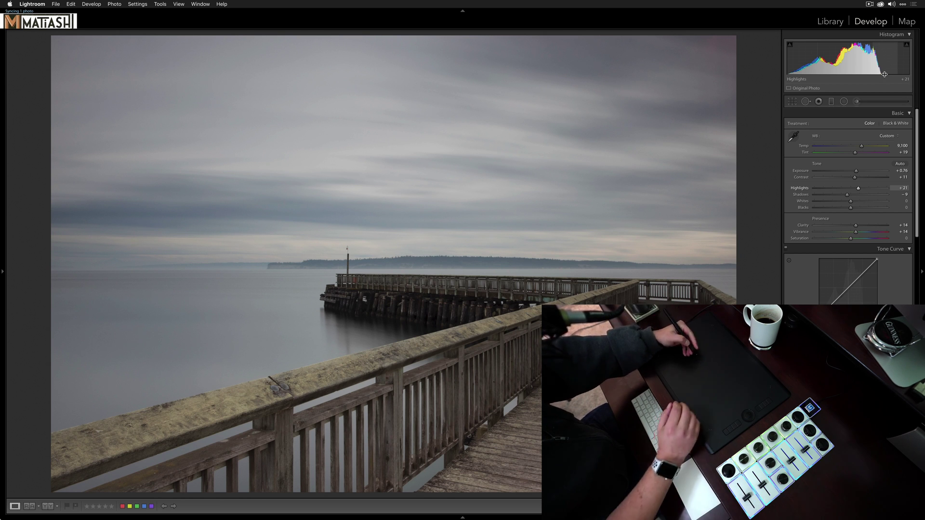
{"action": "left_click_drag", "start_coordinate": [856, 204], "coordinate": [879, 207]}
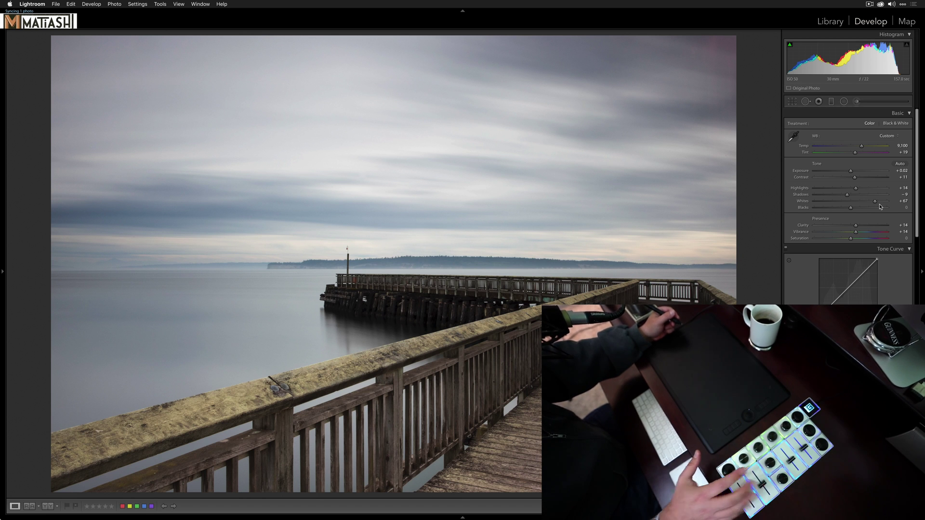
{"action": "key", "text": "backslash"}
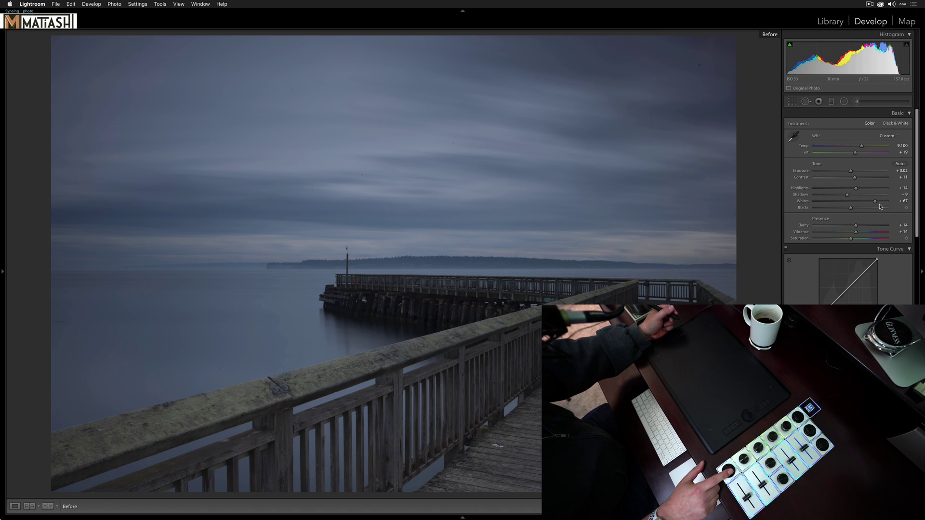
Switch from the Before view back to the edited pier photo.
{"action": "key", "text": "backslash"}
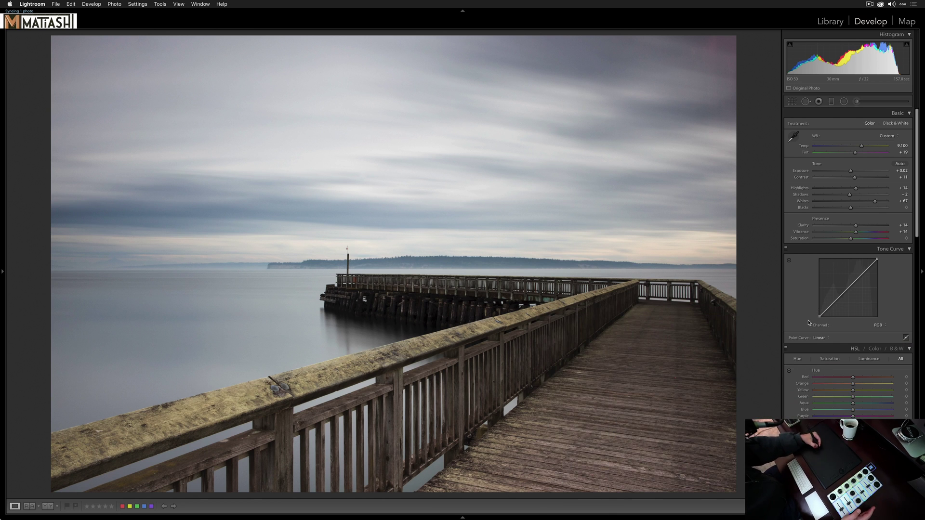
Shape an RGB S-curve: lift the upper tones, darken the shadows and raise the black point.
{"action": "left_click_drag", "start_coordinate": [861, 276], "coordinate": [861, 271]}
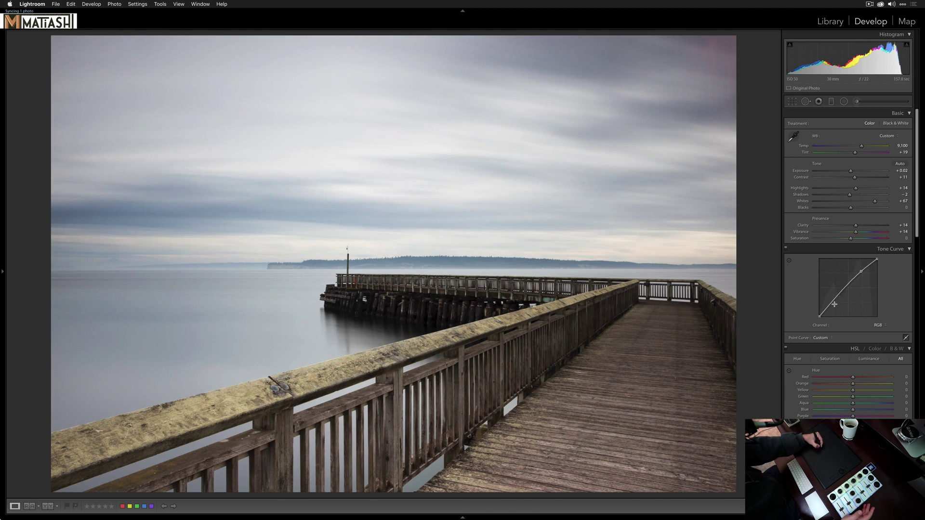
{"action": "left_click_drag", "start_coordinate": [832, 302], "coordinate": [834, 306]}
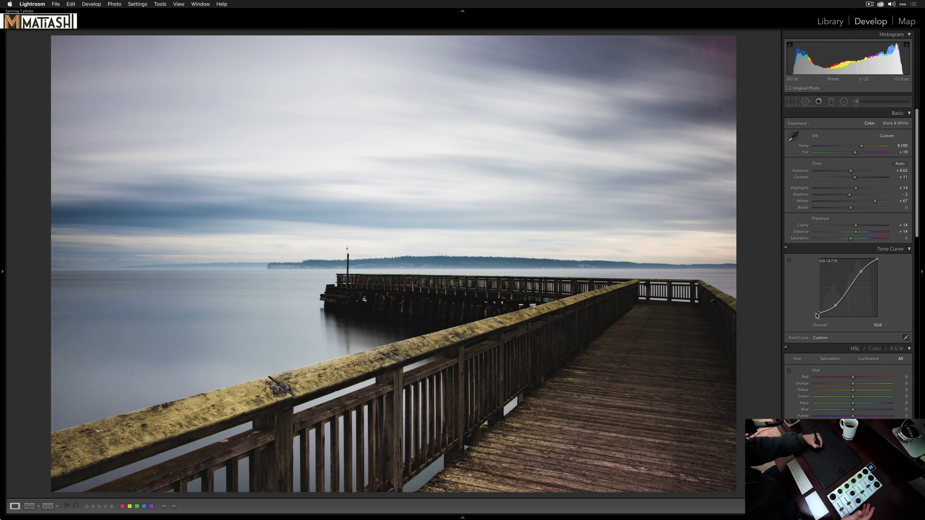
{"action": "left_click_drag", "start_coordinate": [816, 314], "coordinate": [816, 312]}
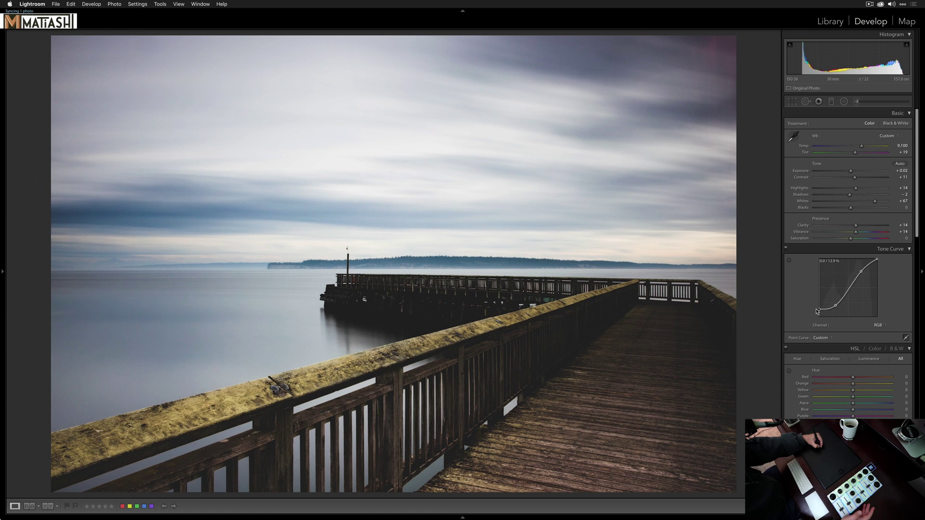
{"action": "left_click", "coordinate": [877, 326]}
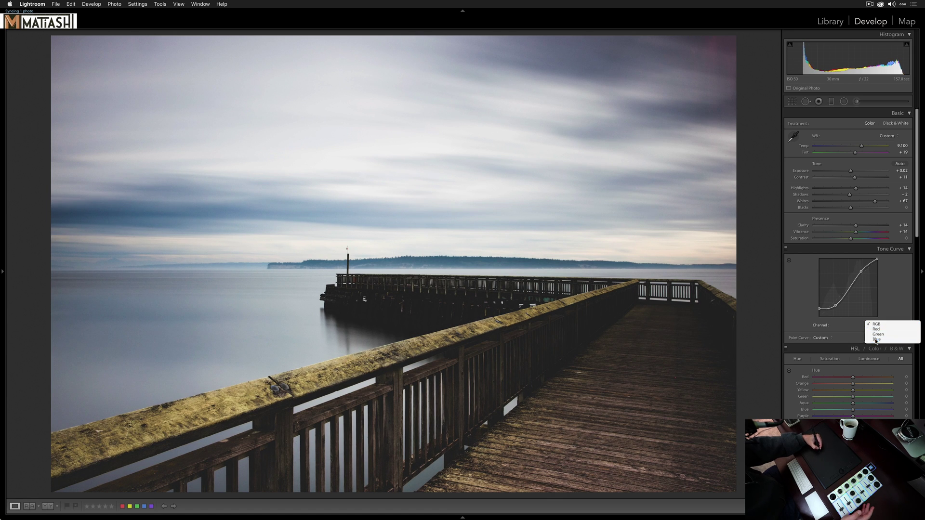
On the Blue channel curve, pull the highlights down to warm them and lift the shadows to cool them.
{"action": "left_click", "coordinate": [878, 342]}
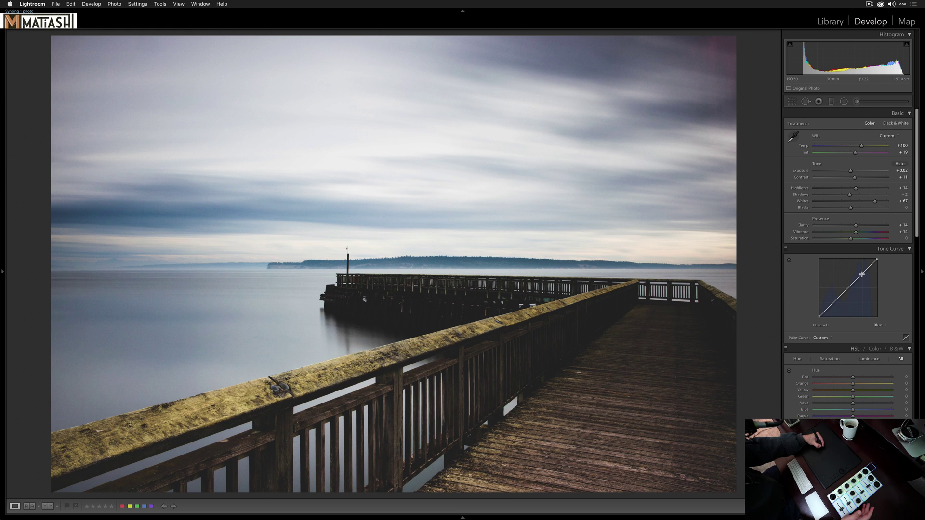
{"action": "left_click_drag", "start_coordinate": [863, 274], "coordinate": [866, 277]}
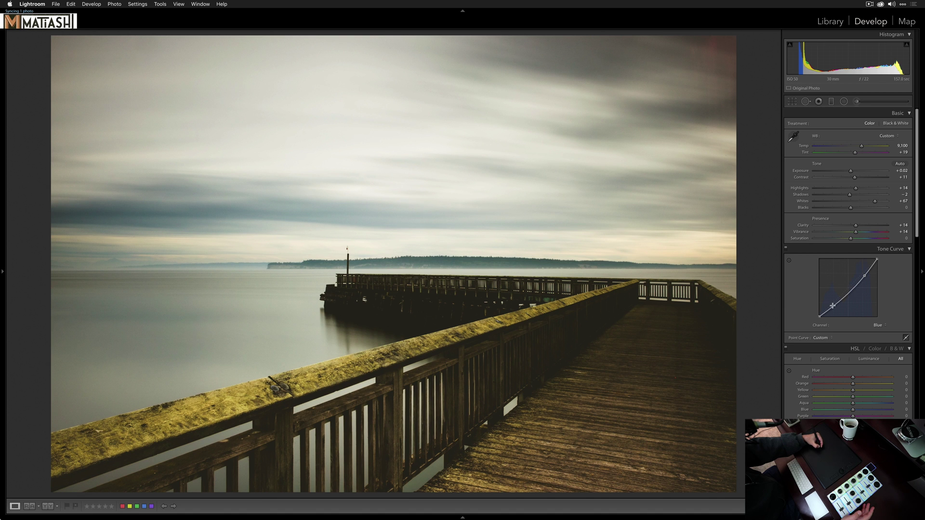
{"action": "left_click_drag", "start_coordinate": [833, 305], "coordinate": [834, 305]}
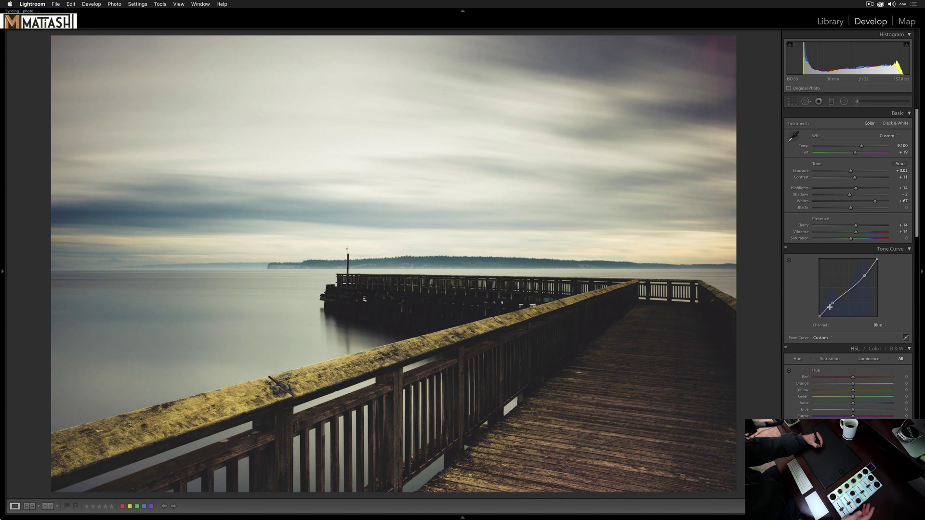
{"action": "left_click_drag", "start_coordinate": [831, 302], "coordinate": [832, 302]}
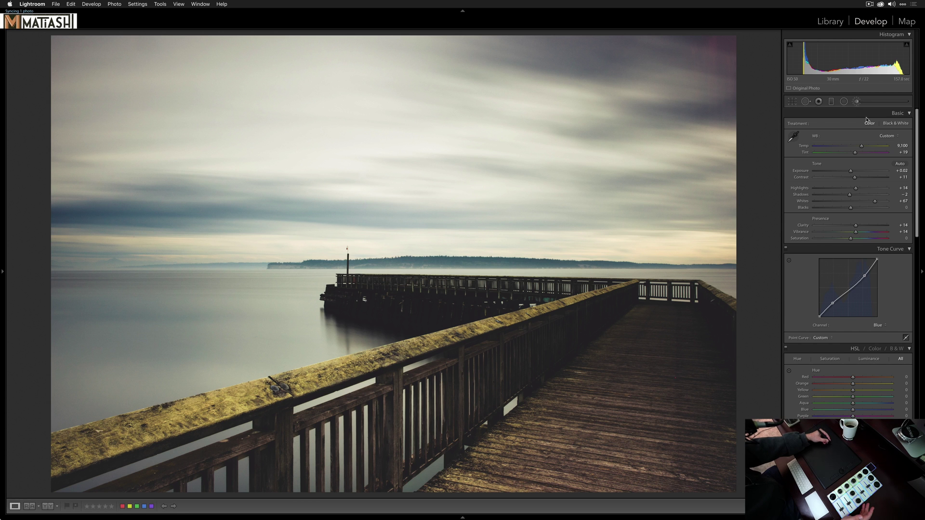
{"action": "left_click", "coordinate": [856, 101]}
Paint a Shadows-preset brush over the dark pier pilings, raising shadow lift to 62 and exposure slightly.
{"action": "left_click", "coordinate": [819, 125]}
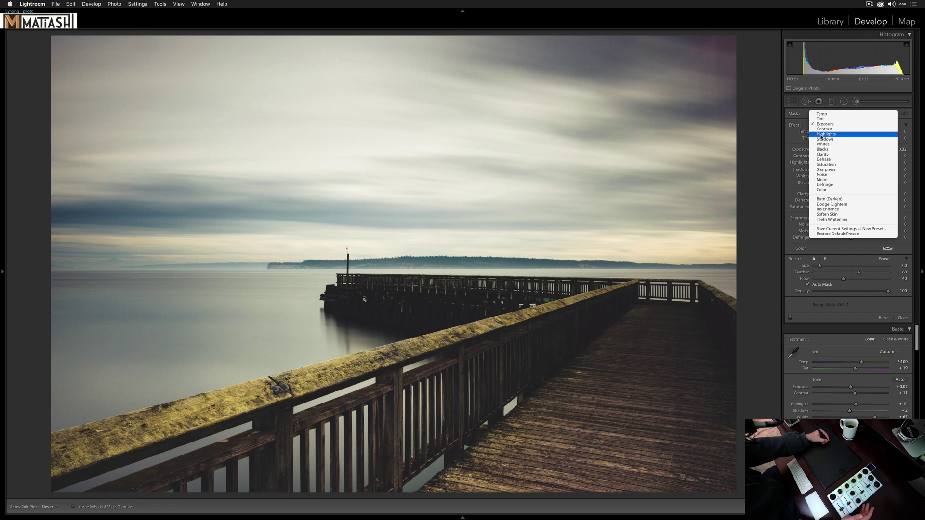
{"action": "left_click", "coordinate": [825, 139]}
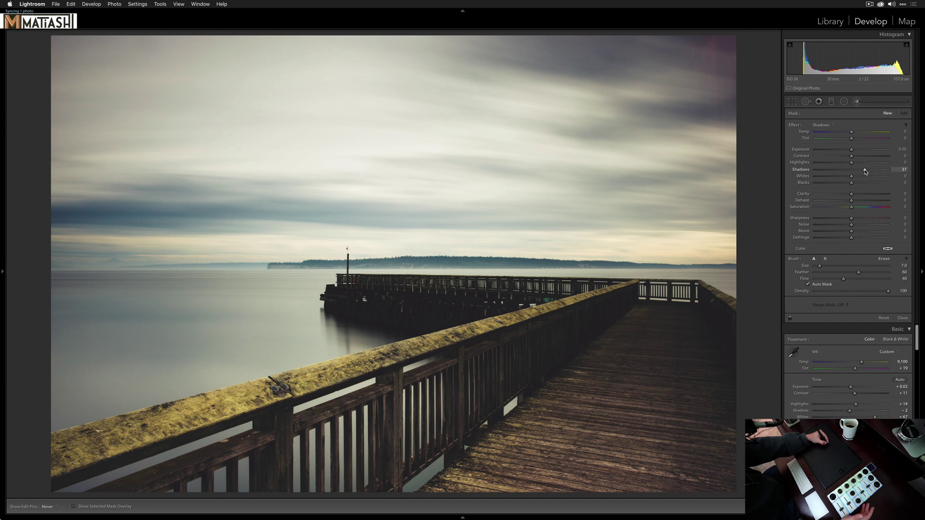
{"action": "left_click_drag", "start_coordinate": [866, 171], "coordinate": [855, 150]}
{"action": "key", "text": "bracketright"}
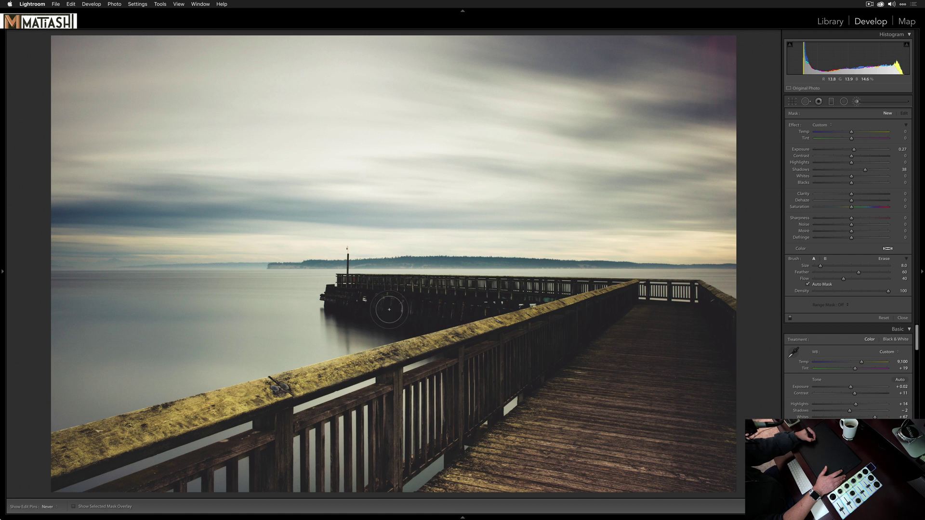
{"action": "left_click_drag", "start_coordinate": [413, 310], "coordinate": [496, 286]}
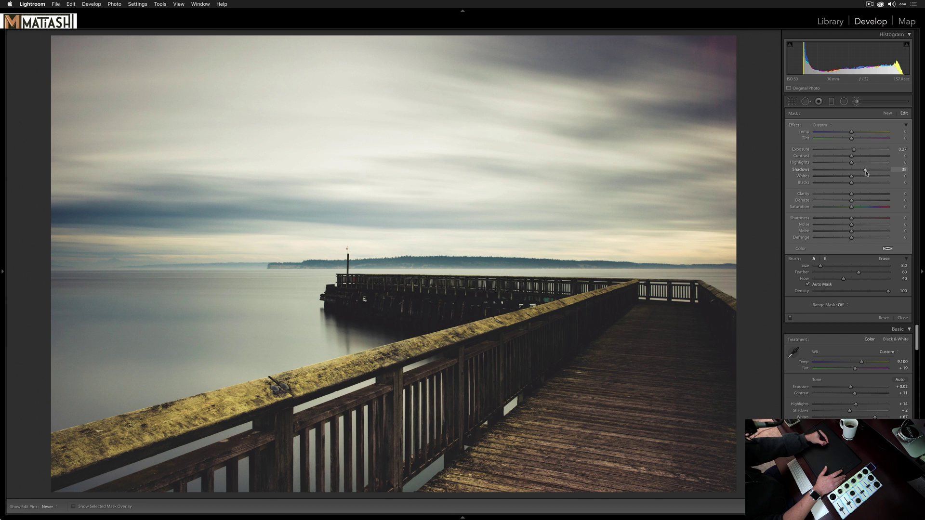
{"action": "left_click_drag", "start_coordinate": [866, 171], "coordinate": [875, 175]}
{"action": "left_click_drag", "start_coordinate": [854, 152], "coordinate": [857, 154]}
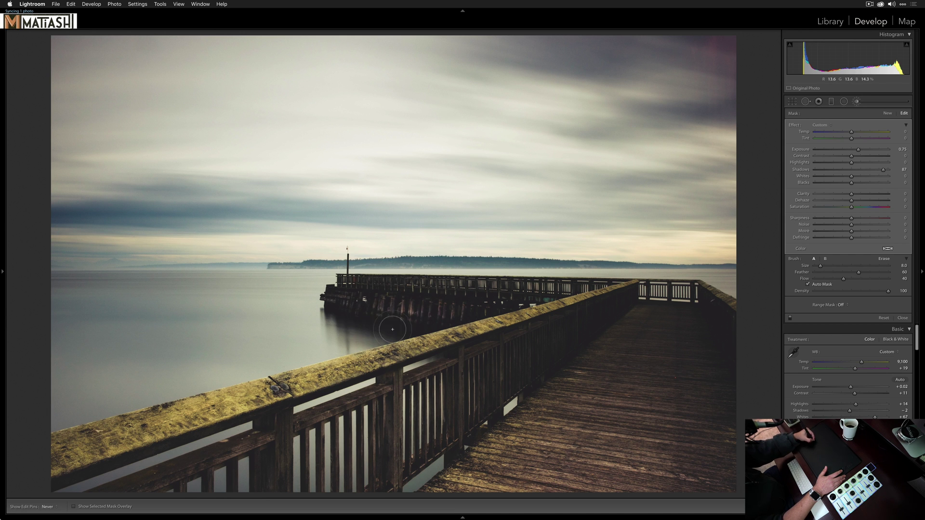
Resize the brush from 4 up to 18, then close the Adjustment Brush.
{"action": "key", "text": "bracketleft"}
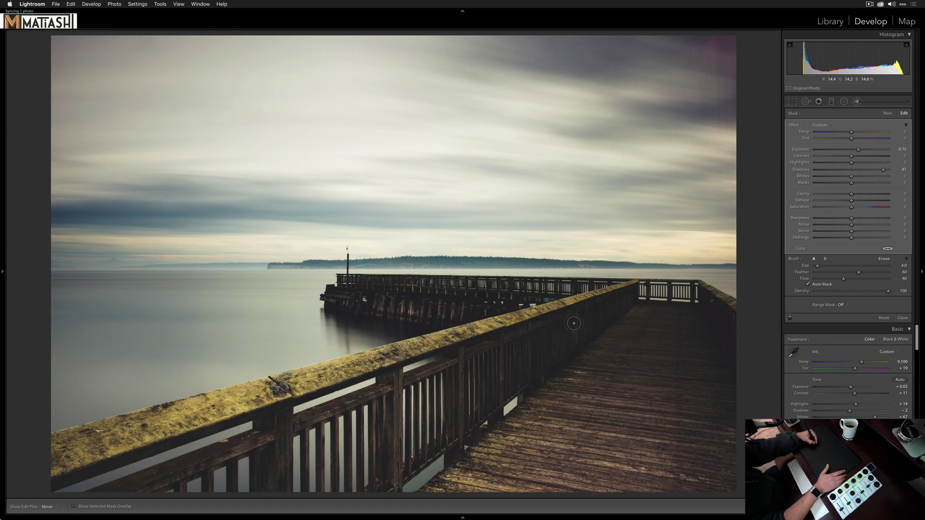
{"action": "key", "text": "bracketright"}
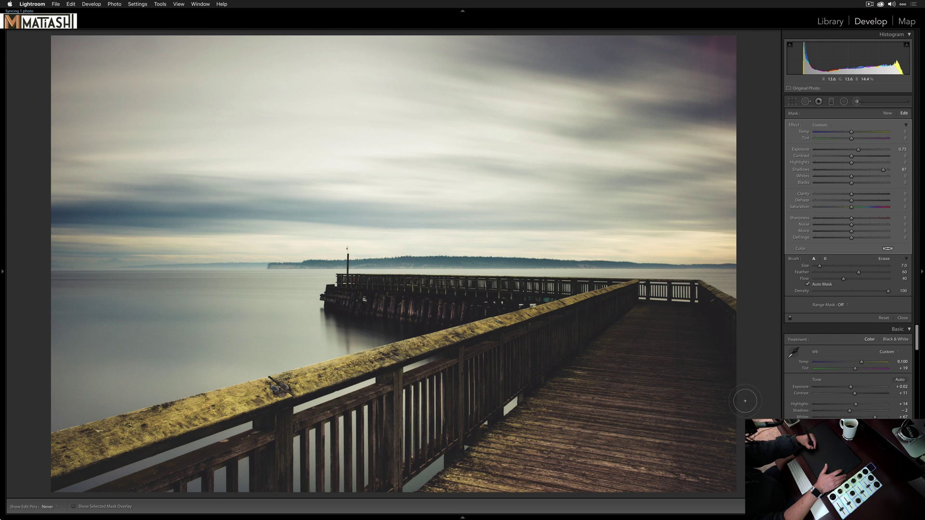
{"action": "key", "text": "bracketright"}
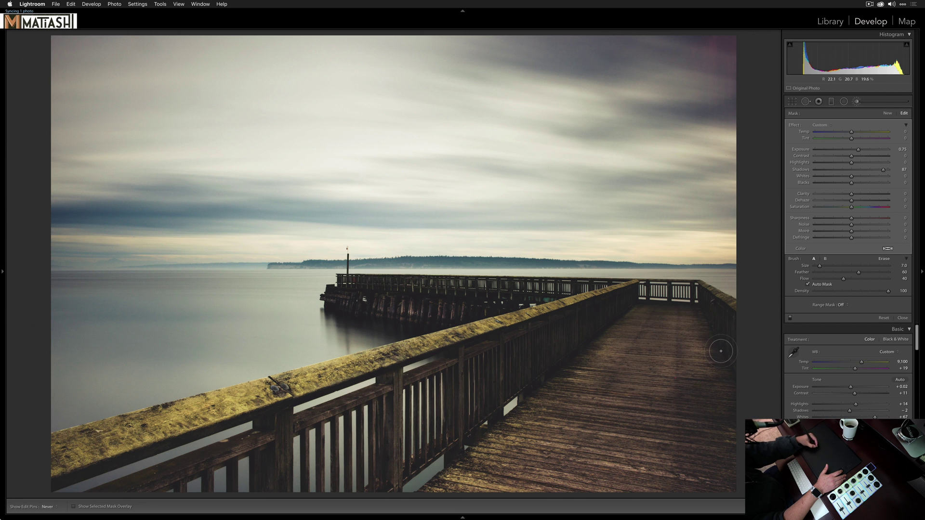
{"action": "key", "text": "bracketright"}
{"action": "key", "text": "bracketright"}
{"action": "key", "text": "bracketright"}
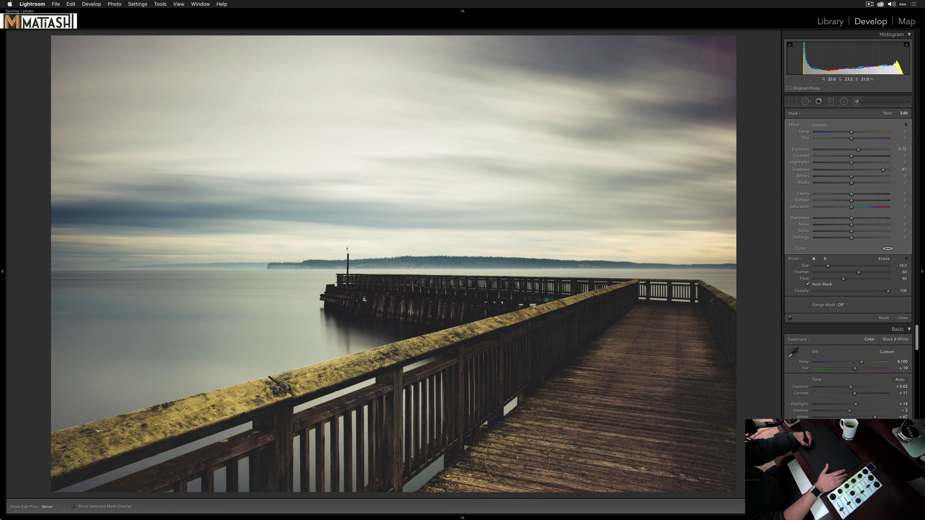
{"action": "key", "text": "bracketright"}
{"action": "key", "text": "bracketright"}
{"action": "key", "text": "bracketright"}
{"action": "key", "text": "bracketright"}
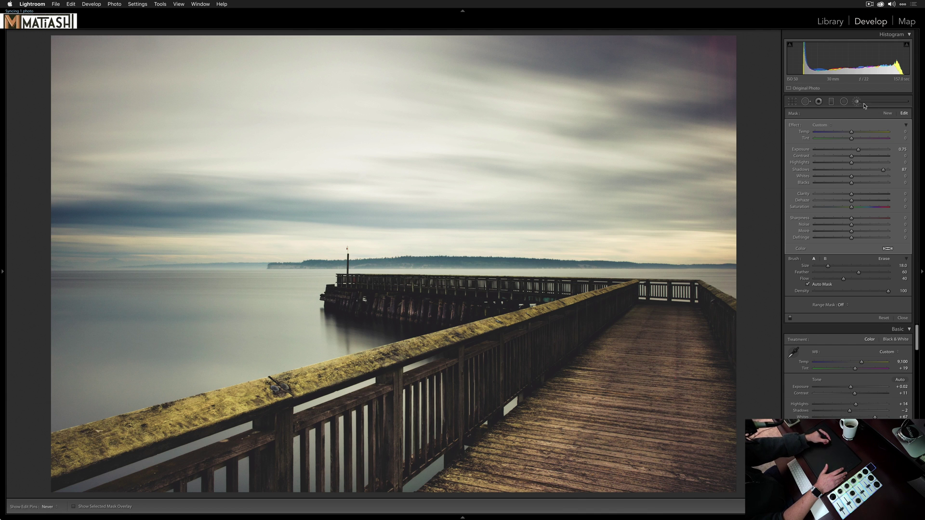
{"action": "key", "text": "k"}
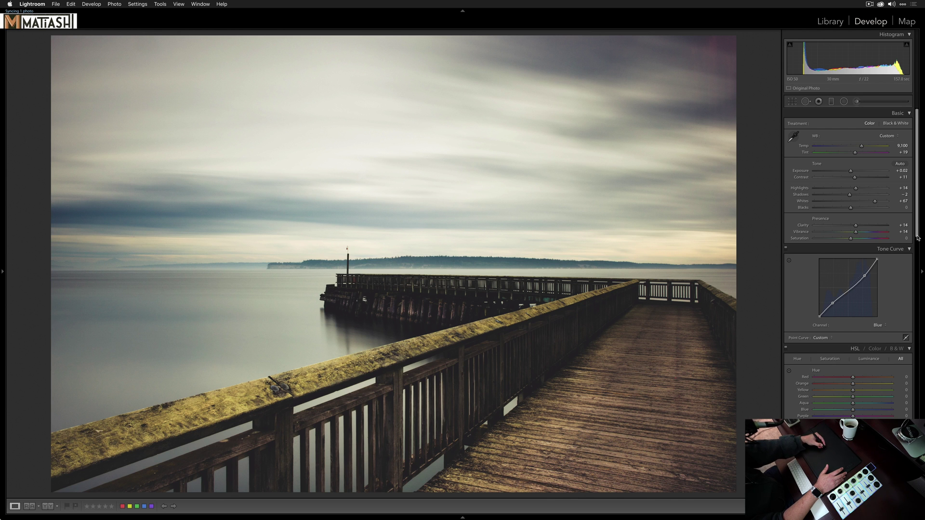
{"action": "scroll", "coordinate": [918, 237], "scroll_direction": "down", "scroll_amount": 5}
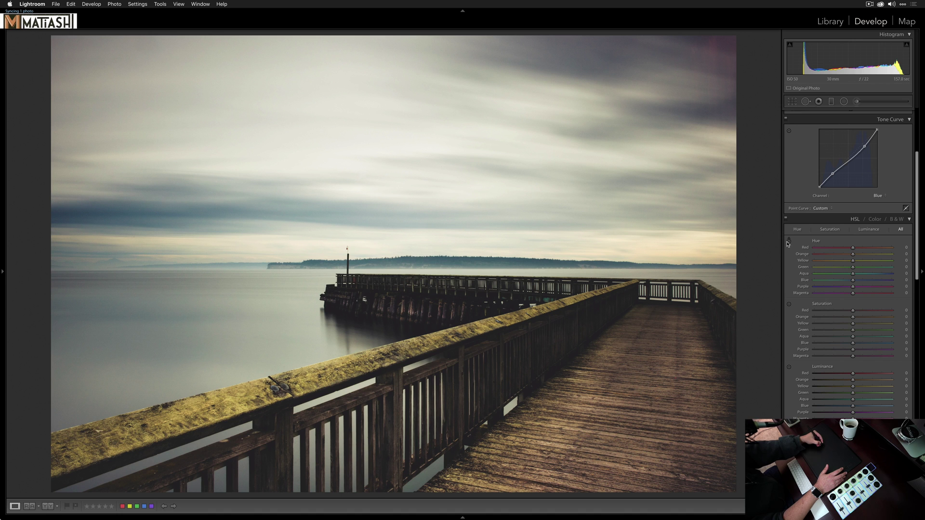
Drag the Hue targeted tool on the railing to set Yellow −55 and Orange −12, toggling HSL to compare.
{"action": "left_click", "coordinate": [789, 241]}
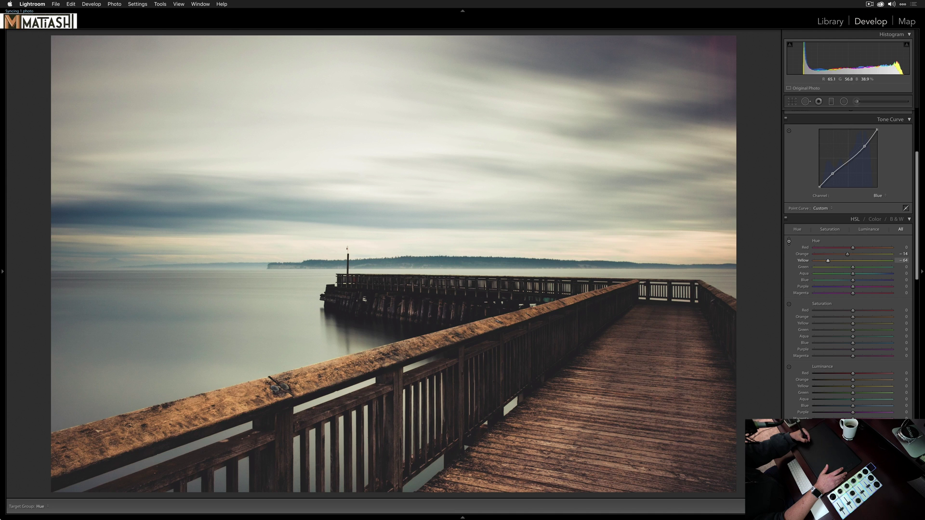
{"action": "left_click_drag", "start_coordinate": [328, 455], "coordinate": [328, 452]}
{"action": "left_click", "coordinate": [785, 220]}
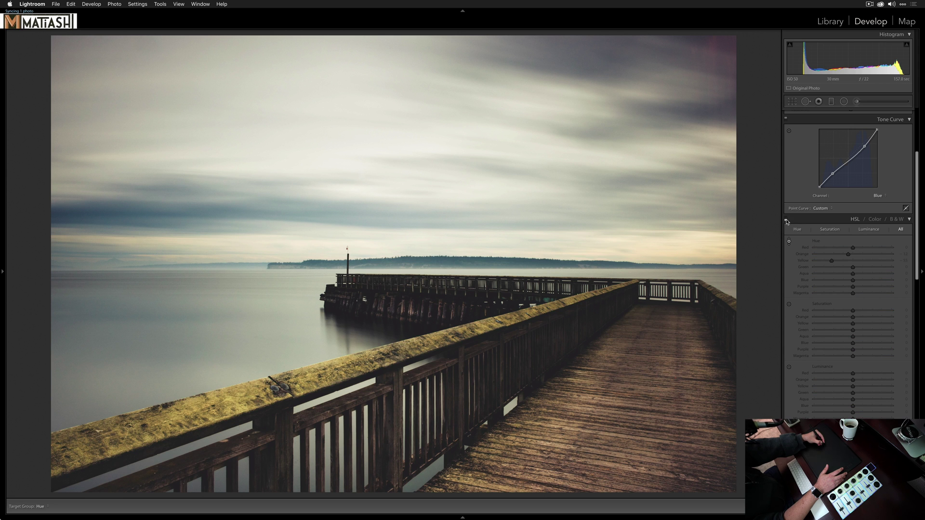
{"action": "left_click", "coordinate": [785, 221]}
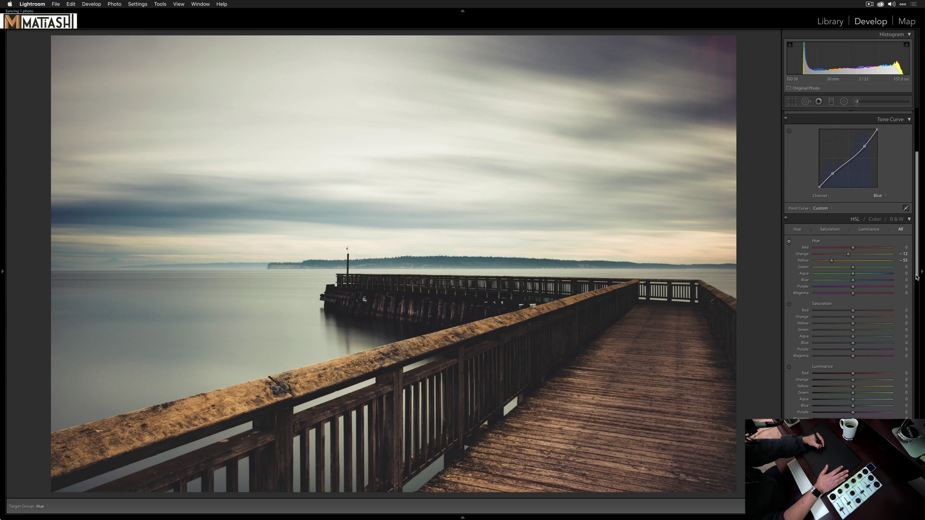
{"action": "scroll", "coordinate": [917, 278], "scroll_direction": "down", "scroll_amount": 10}
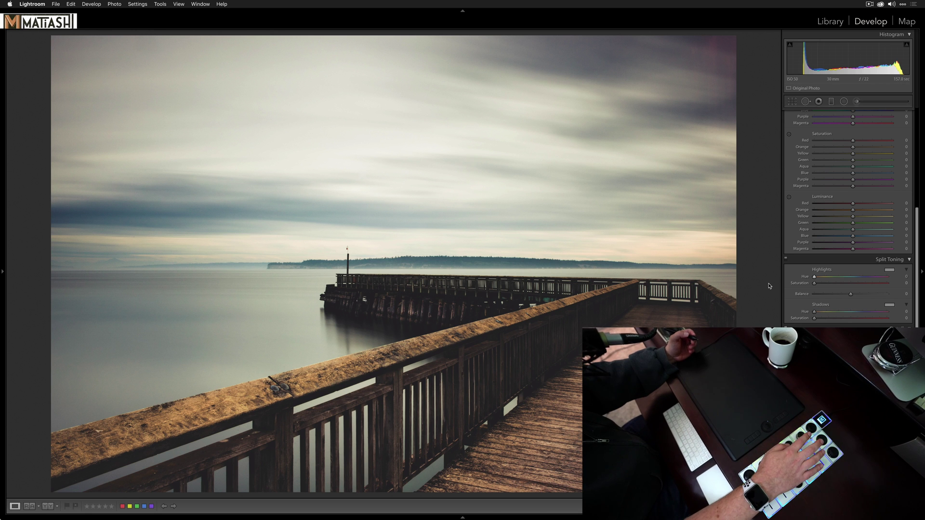
Sweep the Highlights split-tone hue from red to green at 135, then lower Saturation to 24.
{"action": "key", "text": "equal"}
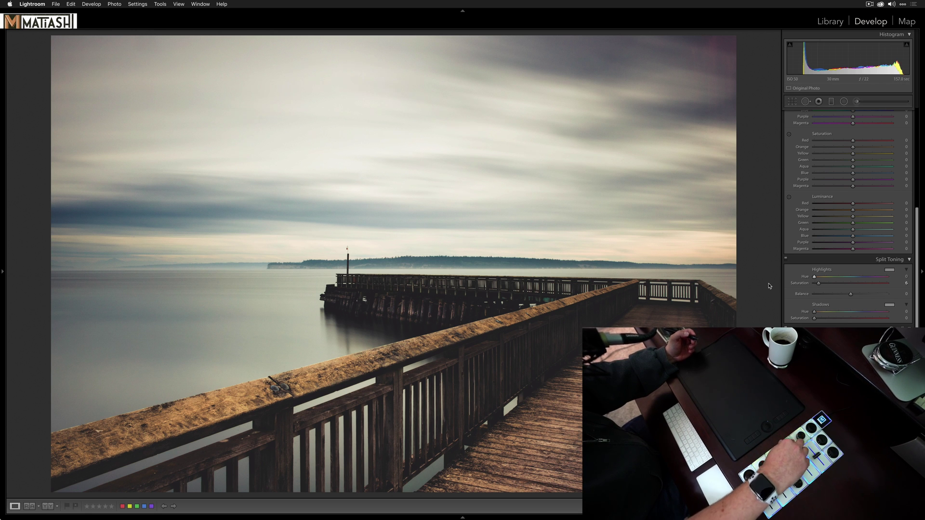
{"action": "key", "text": "shift+equal"}
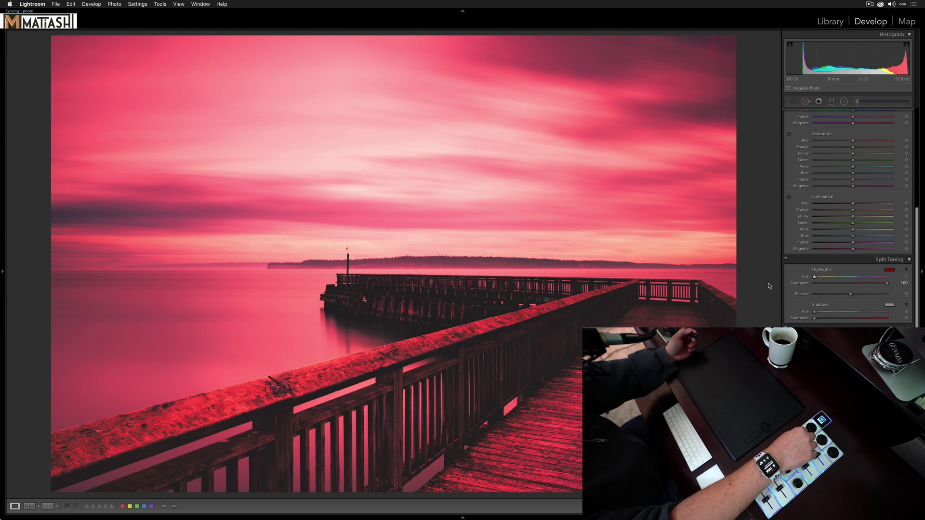
{"action": "key", "text": "shift+equal"}
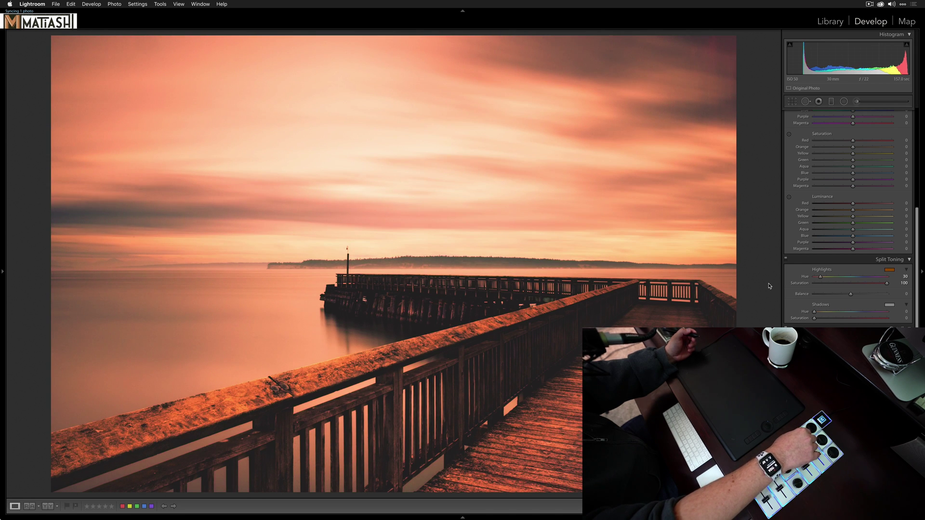
{"action": "key", "text": "equal"}
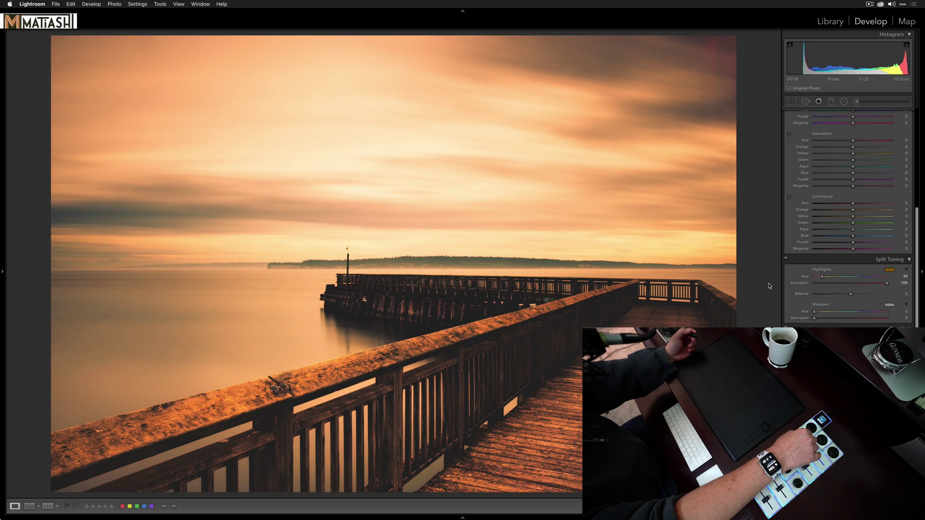
{"action": "key", "text": "equal"}
{"action": "key", "text": "equal"}
{"action": "key", "text": "equal"}
{"action": "key", "text": "equal"}
{"action": "key", "text": "equal"}
{"action": "key", "text": "equal"}
{"action": "key", "text": "equal"}
{"action": "key", "text": "equal"}
{"action": "key", "text": "equal"}
{"action": "key", "text": "equal"}
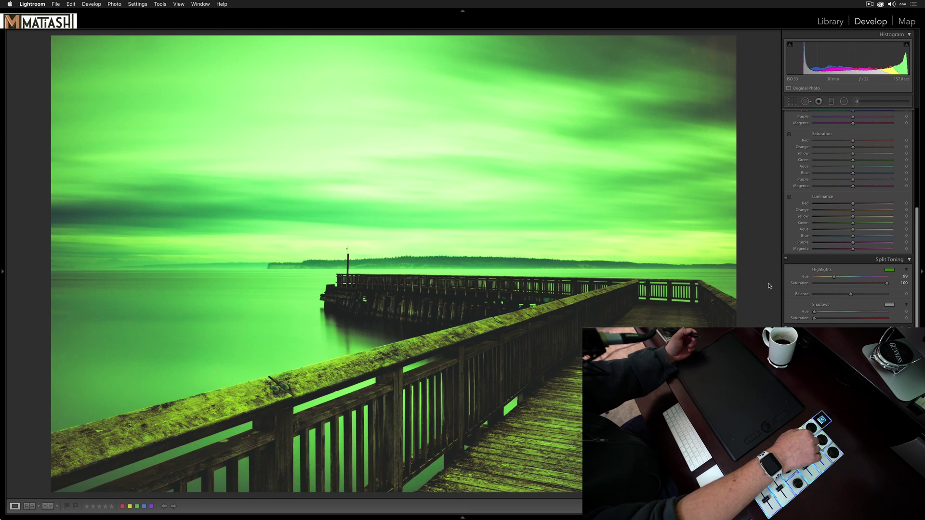
{"action": "key", "text": "equal"}
{"action": "key", "text": "equal"}
{"action": "key", "text": "equal"}
{"action": "key", "text": "equal"}
{"action": "key", "text": "equal"}
{"action": "key", "text": "equal"}
{"action": "key", "text": "equal"}
{"action": "key", "text": "equal"}
{"action": "key", "text": "equal"}
{"action": "key", "text": "equal"}
{"action": "key", "text": "equal"}
{"action": "key", "text": "equal"}
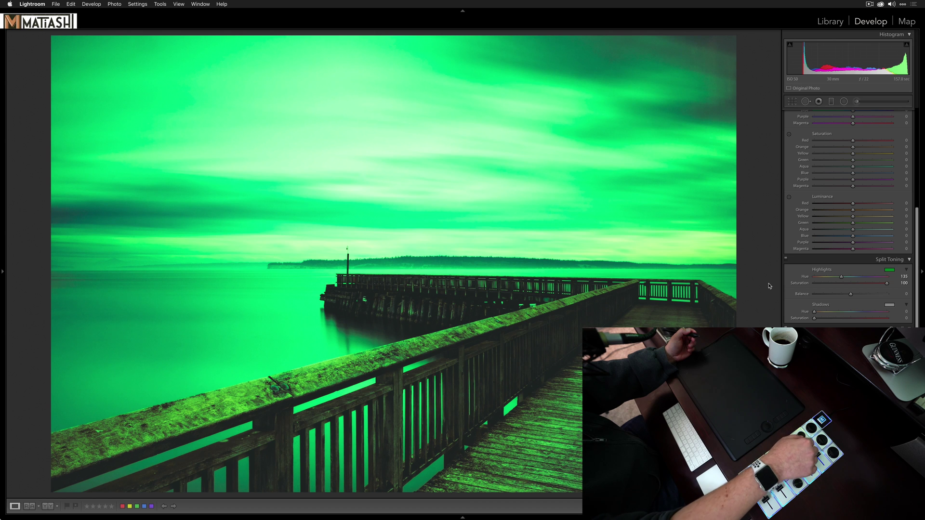
{"action": "key", "text": "minus"}
{"action": "key", "text": "minus"}
{"action": "key", "text": "minus"}
{"action": "key", "text": "minus"}
{"action": "key", "text": "minus"}
{"action": "key", "text": "minus"}
{"action": "key", "text": "minus"}
{"action": "key", "text": "minus"}
{"action": "key", "text": "minus"}
{"action": "key", "text": "minus"}
{"action": "key", "text": "minus"}
{"action": "key", "text": "minus"}
{"action": "key", "text": "minus"}
{"action": "key", "text": "minus"}
{"action": "key", "text": "minus"}
{"action": "key", "text": "minus"}
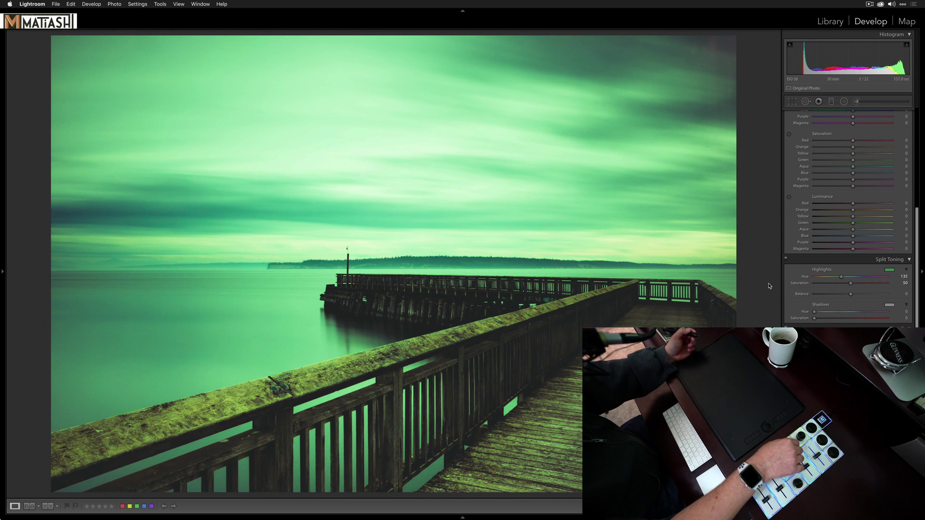
{"action": "key", "text": "minus"}
{"action": "key", "text": "minus"}
{"action": "key", "text": "minus"}
{"action": "key", "text": "minus"}
{"action": "key", "text": "minus"}
{"action": "key", "text": "minus"}
{"action": "key", "text": "minus"}
{"action": "key", "text": "minus"}
{"action": "key", "text": "minus"}
{"action": "key", "text": "minus"}
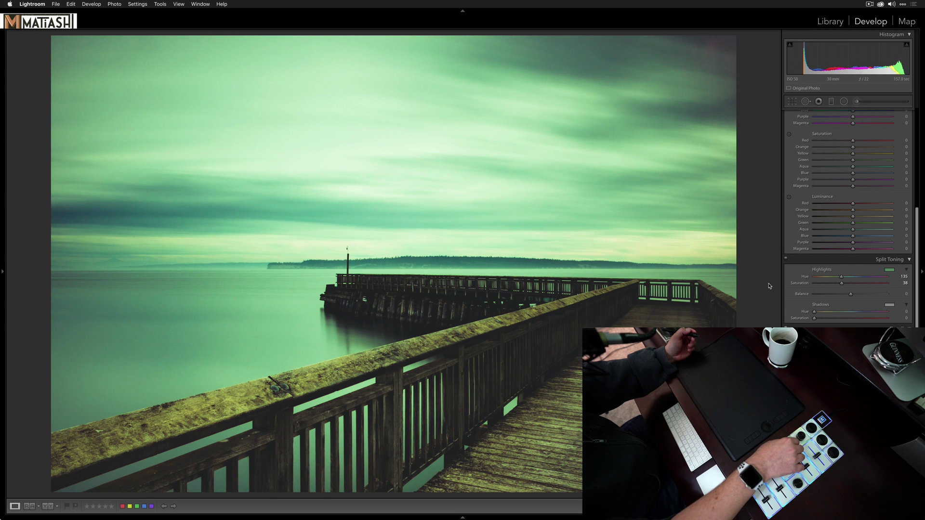
{"action": "key", "text": "minus"}
{"action": "key", "text": "minus"}
{"action": "key", "text": "minus"}
{"action": "key", "text": "minus"}
{"action": "key", "text": "minus"}
{"action": "key", "text": "minus"}
{"action": "key", "text": "minus"}
{"action": "key", "text": "minus"}
{"action": "key", "text": "minus"}
{"action": "key", "text": "minus"}
{"action": "key", "text": "minus"}
{"action": "key", "text": "minus"}
{"action": "key", "text": "minus"}
{"action": "key", "text": "minus"}
{"action": "key", "text": "minus"}
{"action": "key", "text": "minus"}
{"action": "key", "text": "minus"}
{"action": "key", "text": "minus"}
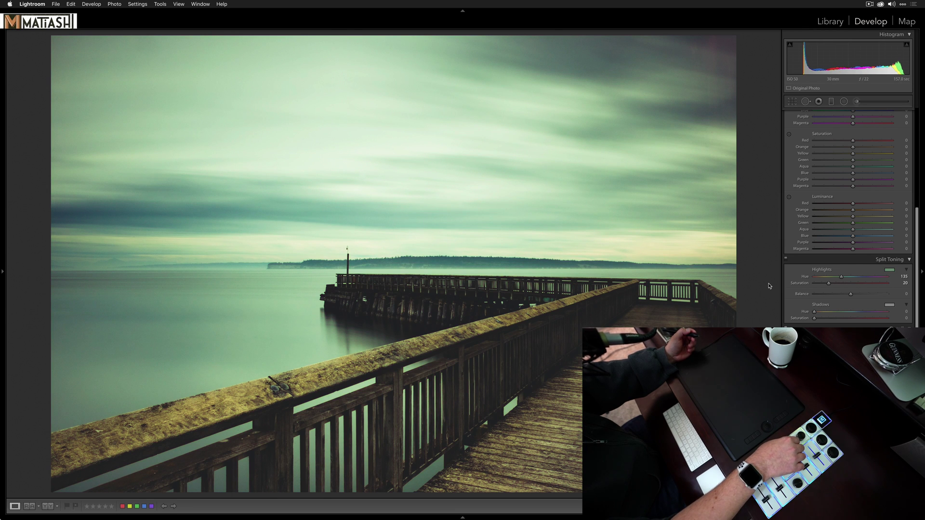
{"action": "key", "text": "plus"}
{"action": "key", "text": "plus"}
{"action": "key", "text": "plus"}
{"action": "key", "text": "plus"}
{"action": "key", "text": "plus"}
{"action": "key", "text": "plus"}
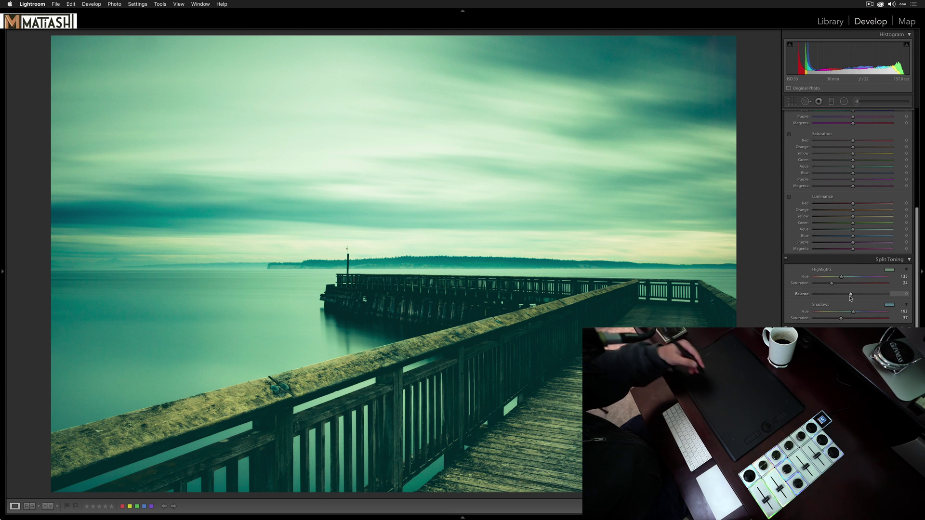
Scroll to the Detail panel and set the sharpening preview target on the railing wood.
{"action": "left_click_drag", "start_coordinate": [917, 285], "coordinate": [917, 363]}
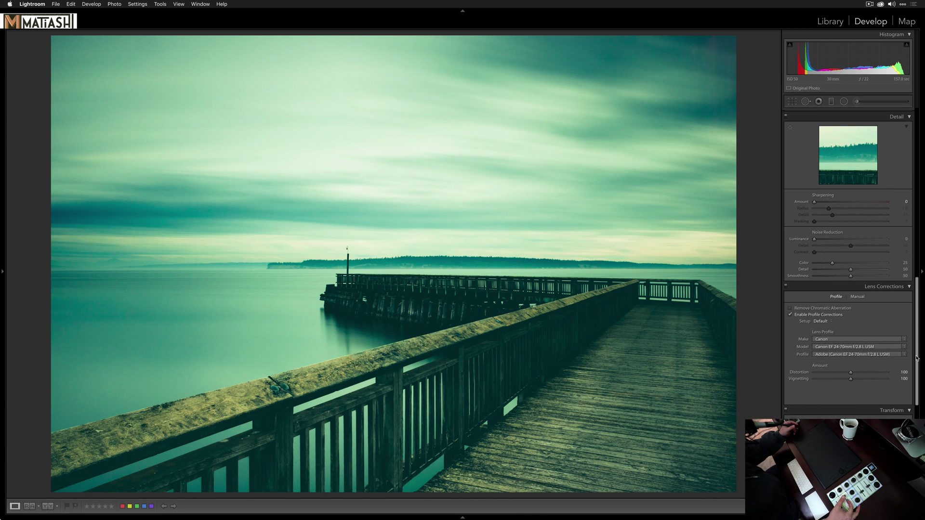
{"action": "left_click", "coordinate": [790, 128]}
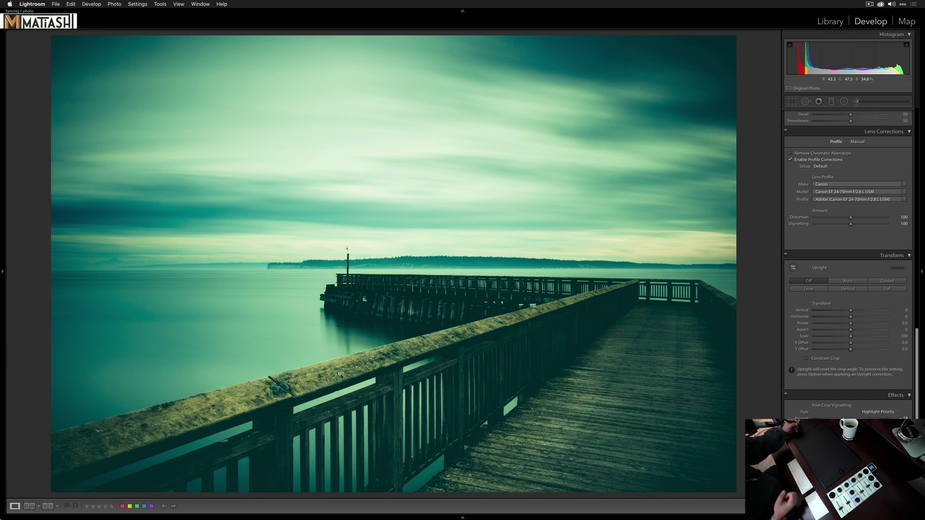
Show the Before view to compare the edit against the unedited original.
{"action": "key", "text": "backslash"}
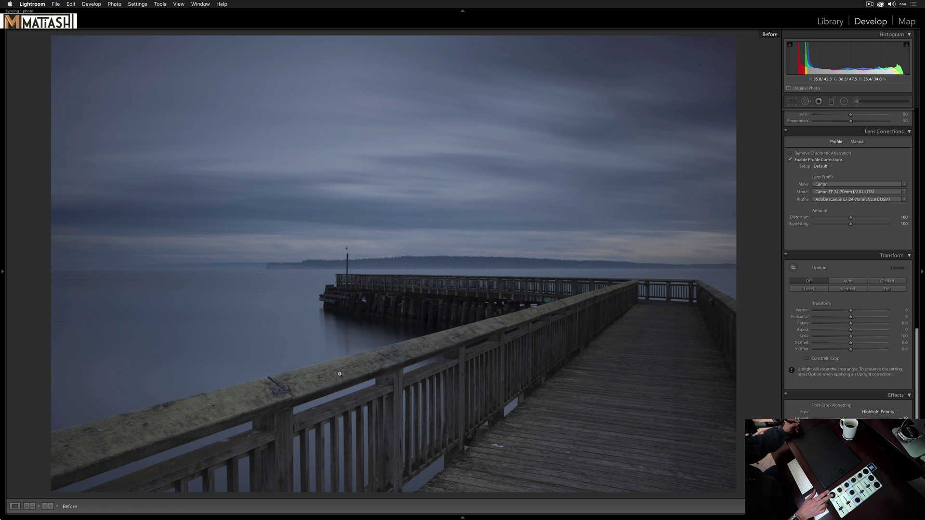
{"action": "key", "text": "backslash"}
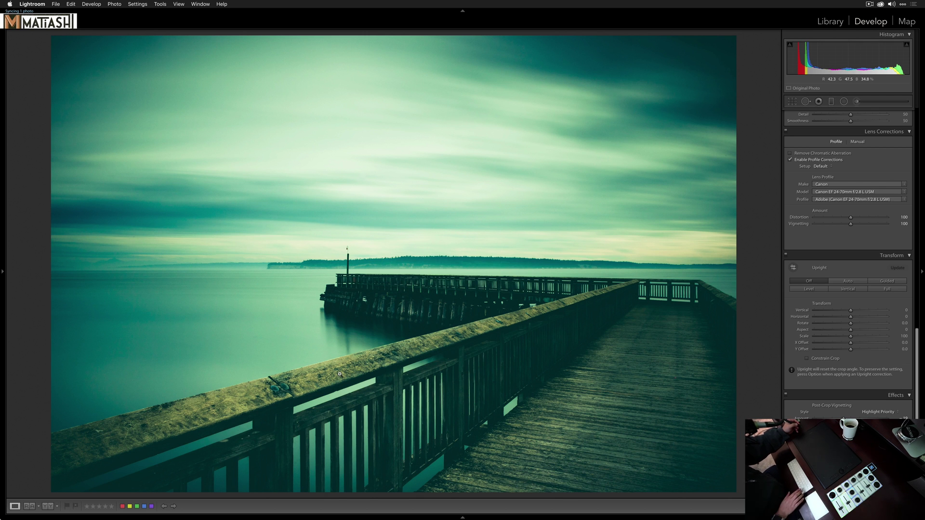
{"action": "key", "text": "Right"}
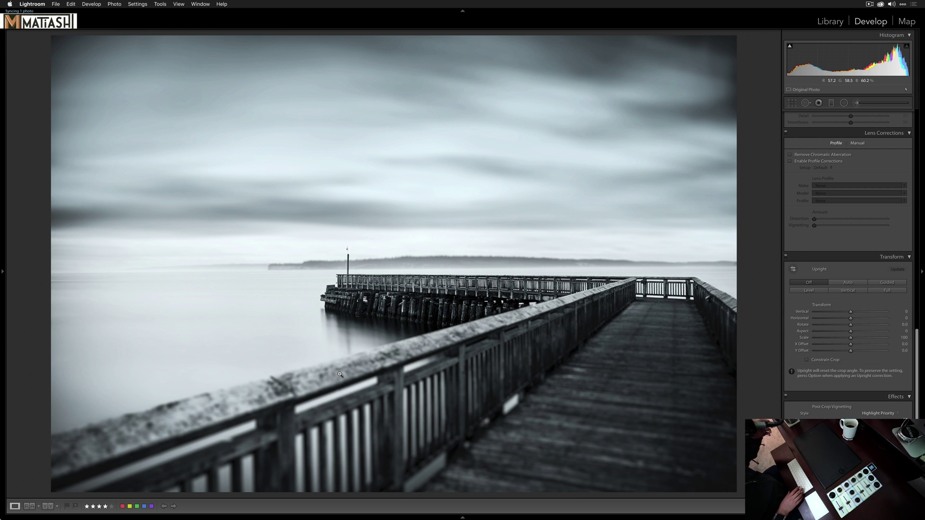
{"action": "key", "text": "Left"}
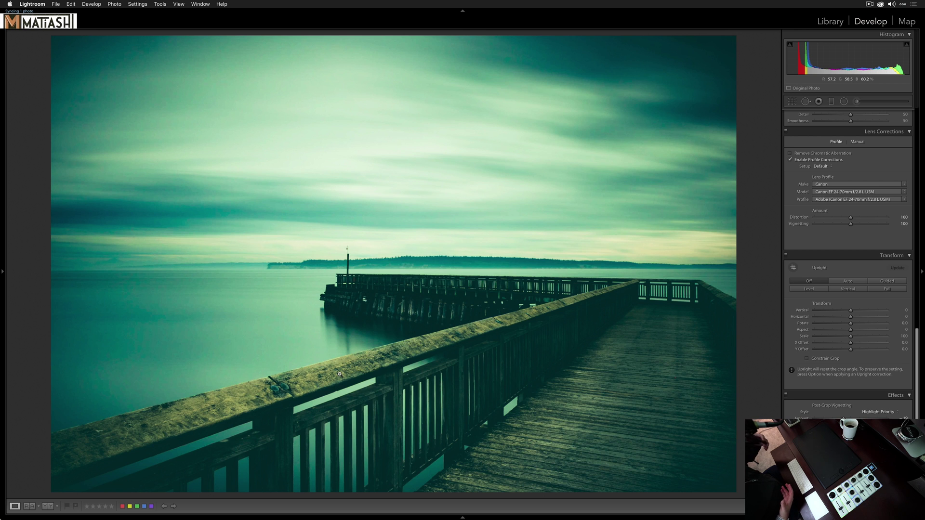